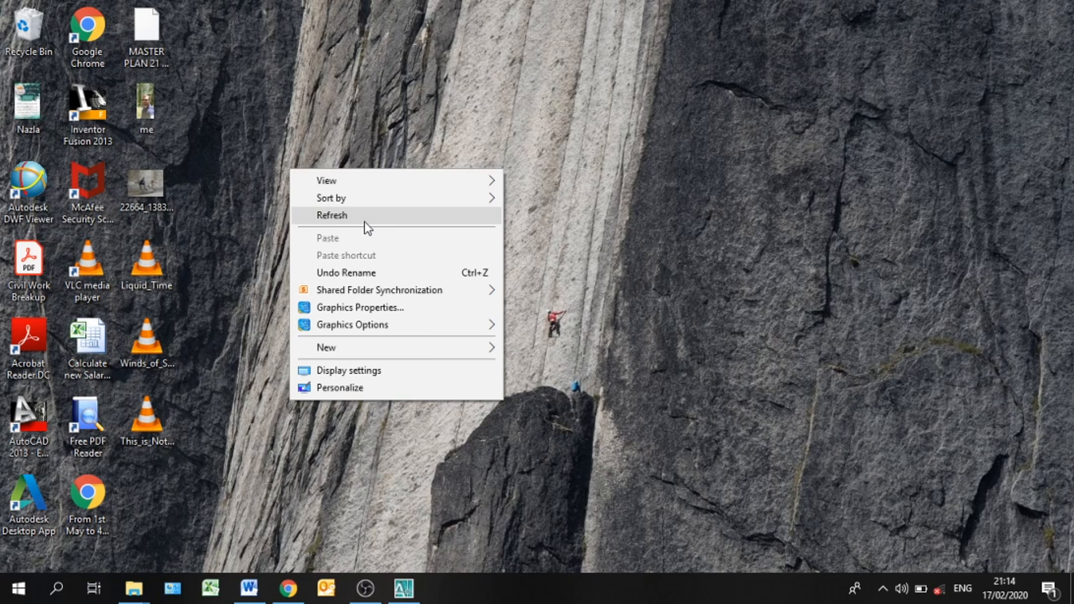
click(364, 217)
right_click(308, 176)
click(343, 218)
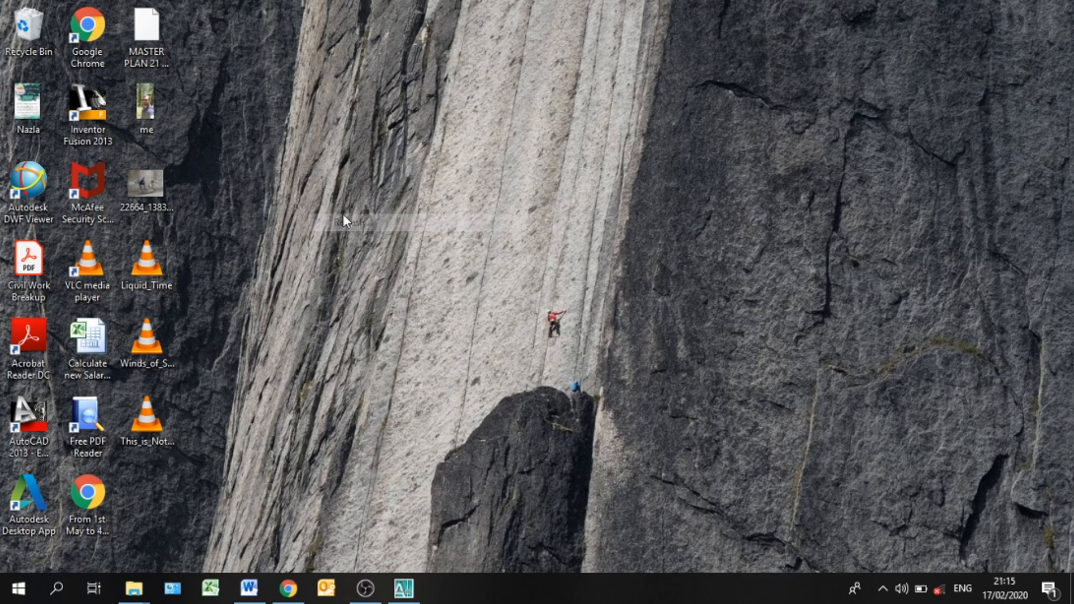
- Bring up the Lesson 11 Word document to read the lesson topics on arcs, and minimize it
mouse_move(250, 591)
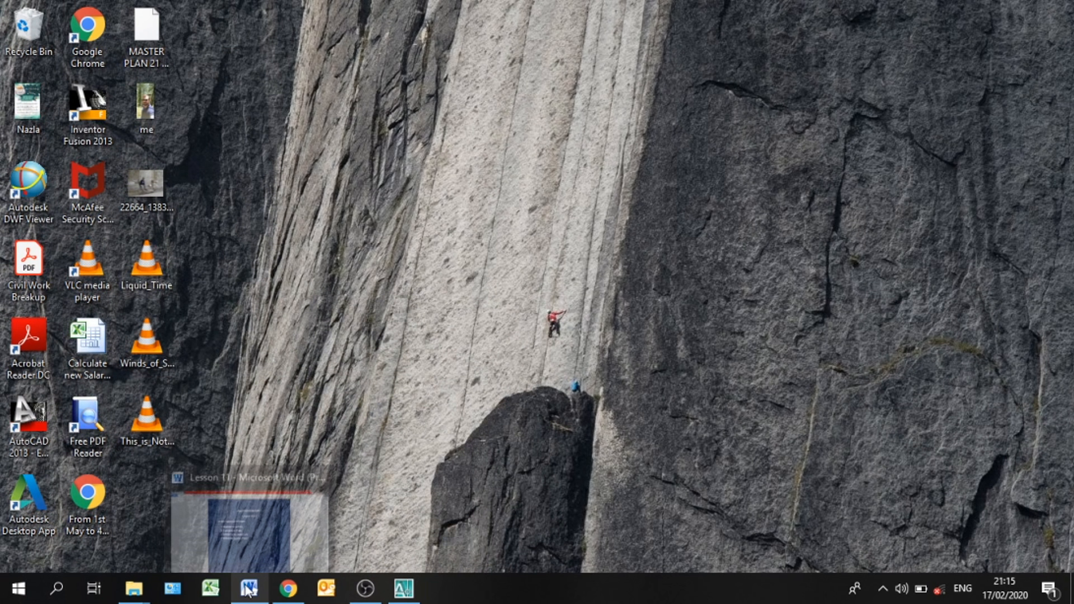
click(255, 532)
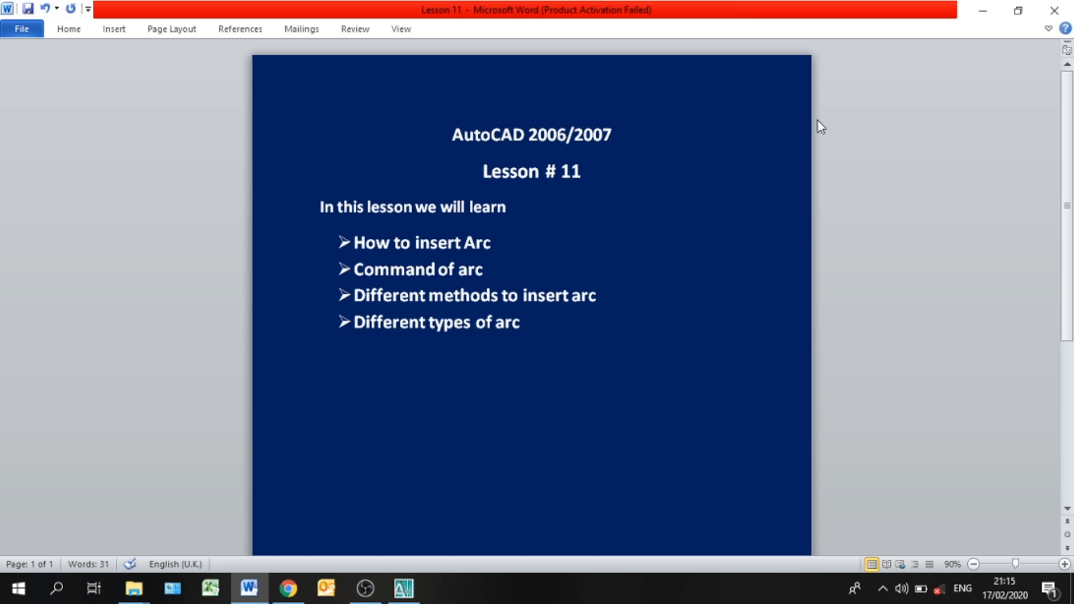
click(983, 10)
- Refresh the desktop and switch to AutoCAD with Drawing2.dwg
right_click(583, 79)
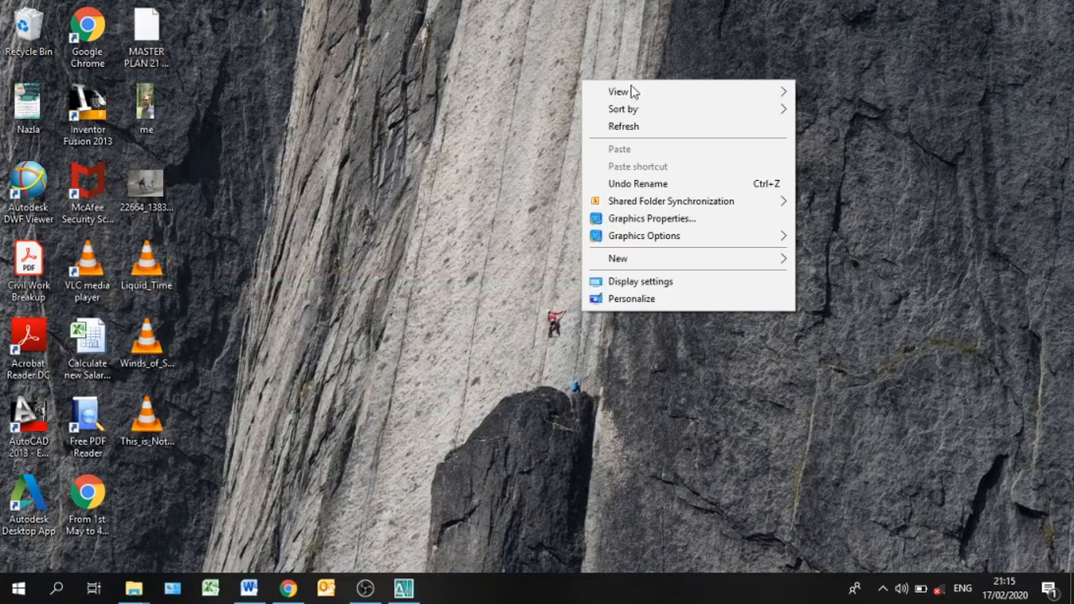
click(636, 120)
click(415, 588)
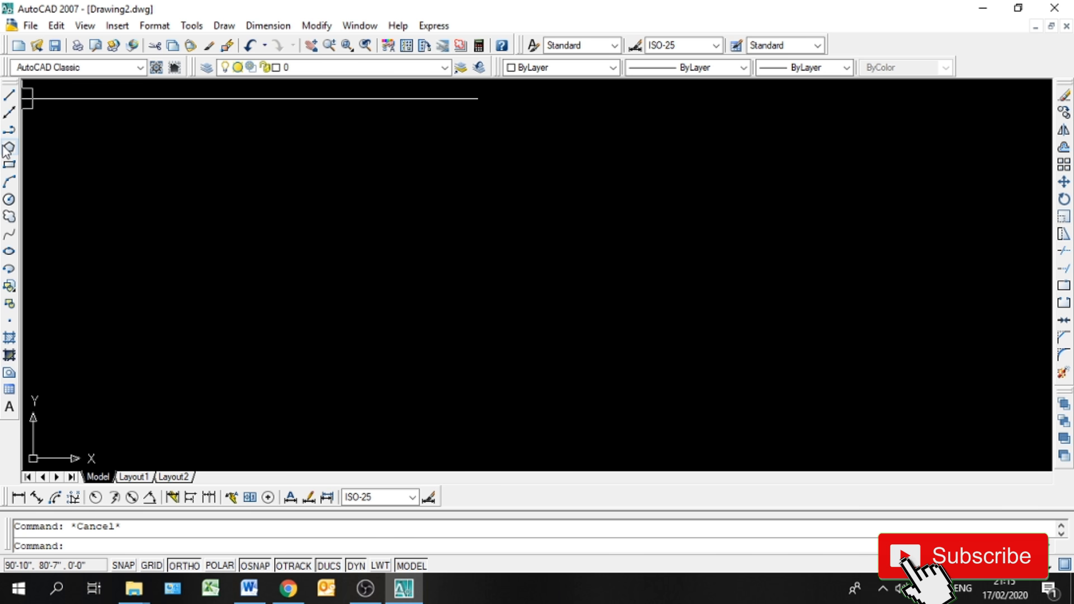
- Draw a wide, upward-bulging three-point arc across the empty drawing, turning Ortho off before placing the second point
click(9, 182)
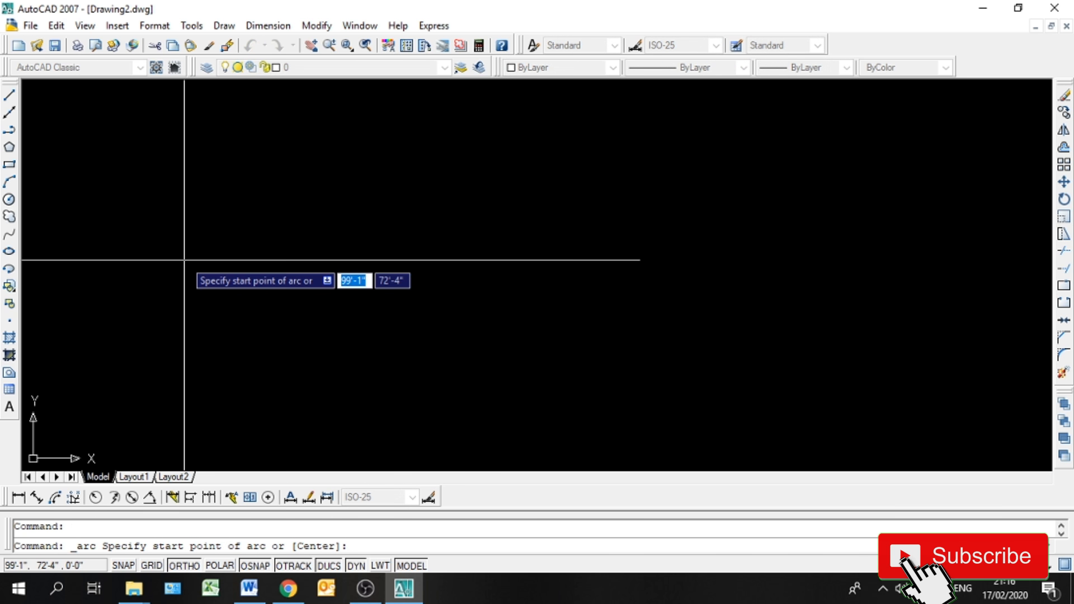
click(156, 275)
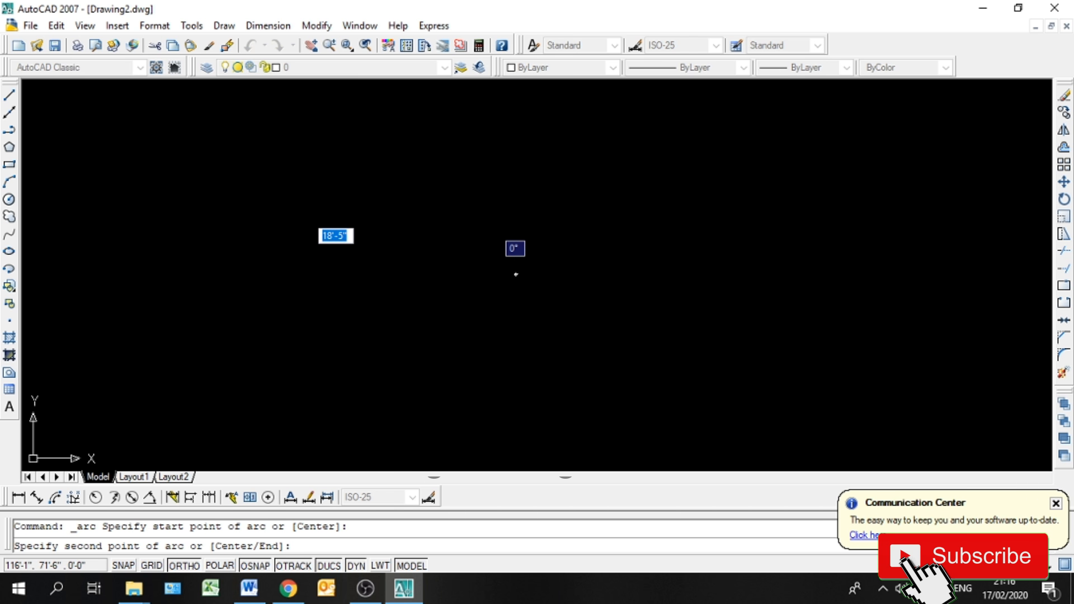
key(F8)
click(490, 186)
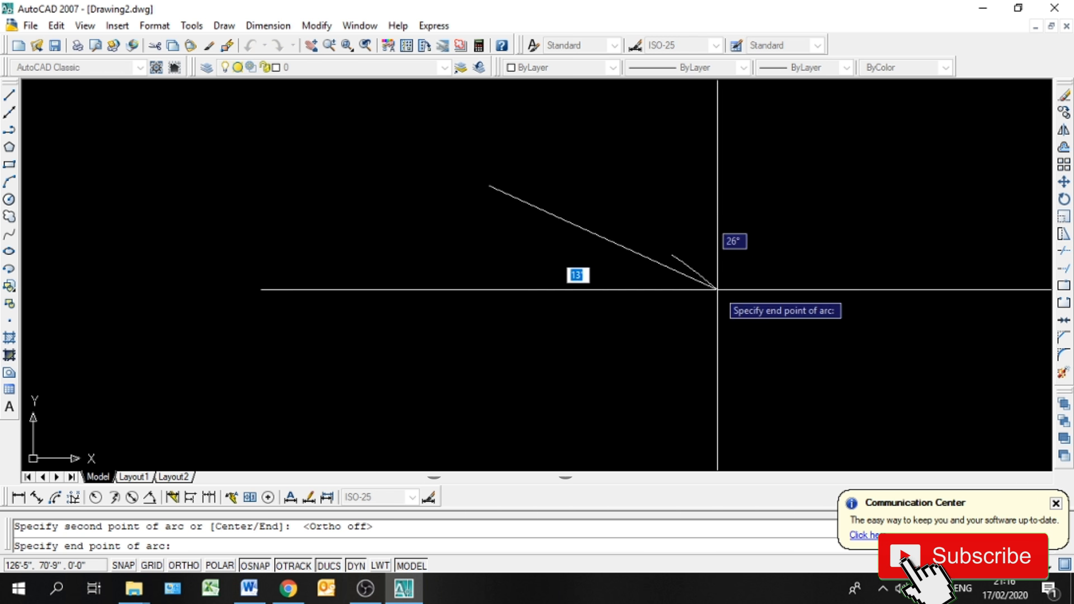
click(714, 283)
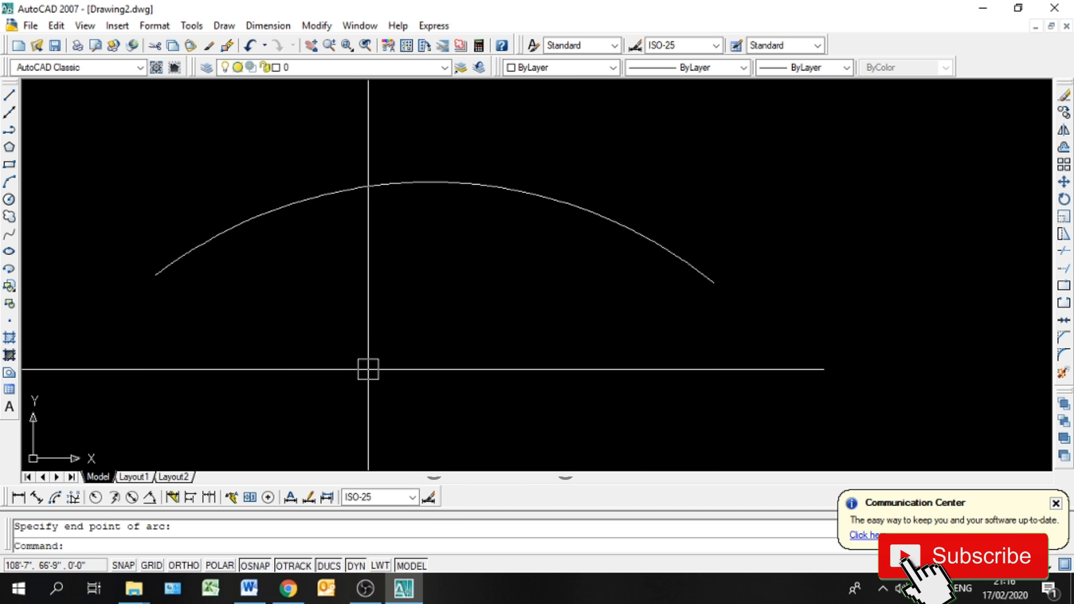
- Erase the three-point arc just drawn so that the drawing is empty
click(312, 273)
click(180, 193)
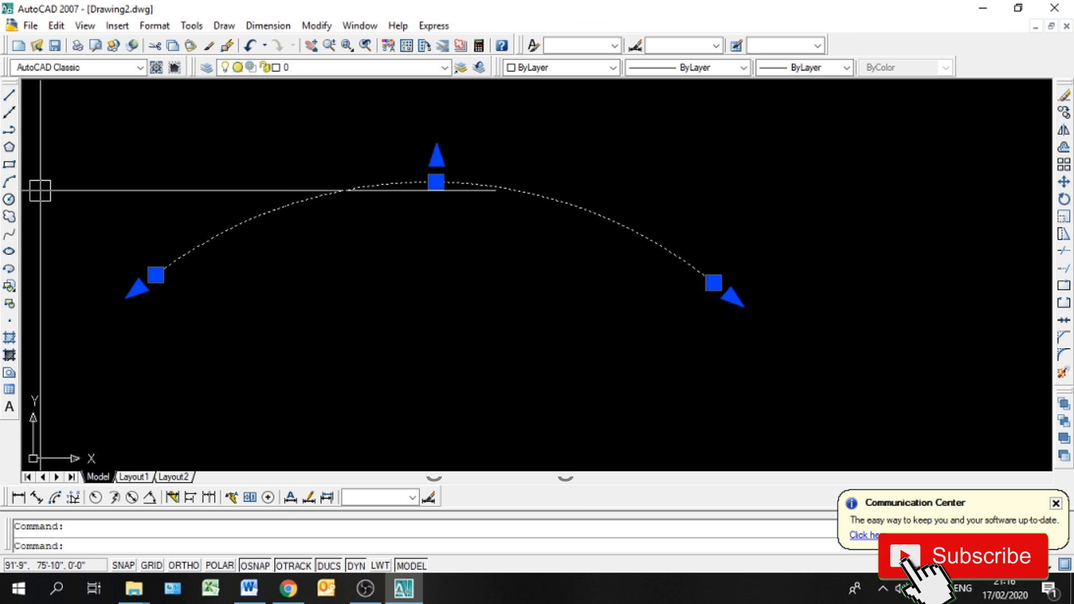
key(Delete)
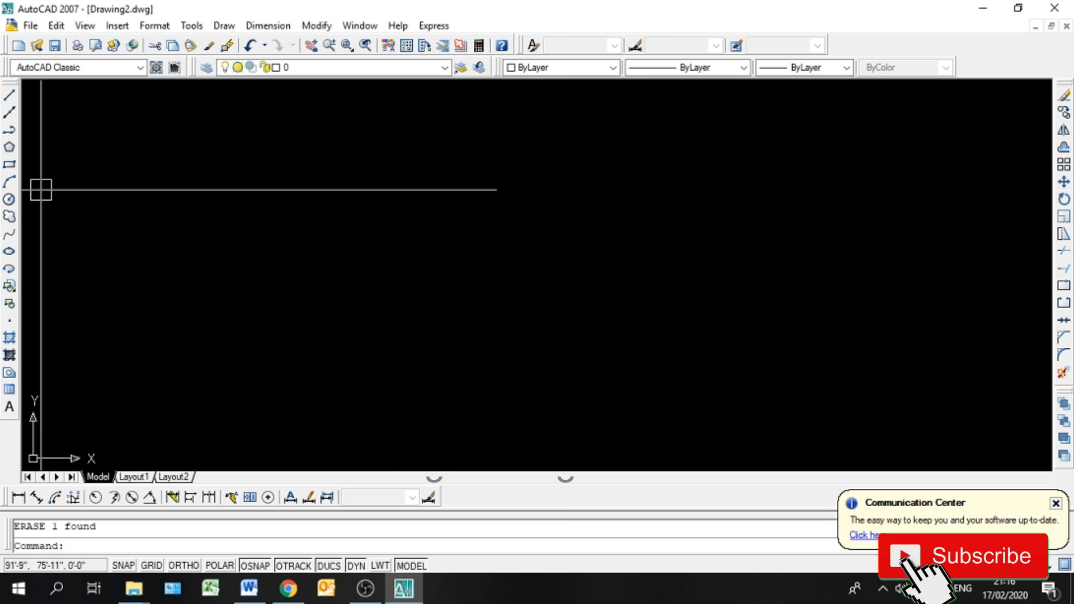
- Run the ARC command and draw an upward-bulging three-point arc in the left half of the drawing
text(arc)
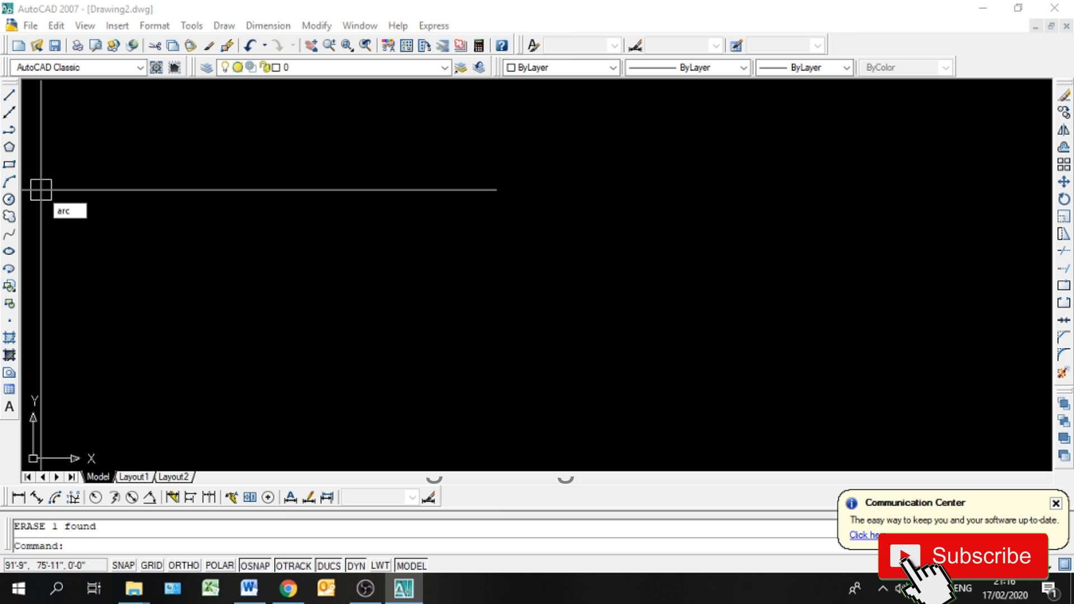
key(Return)
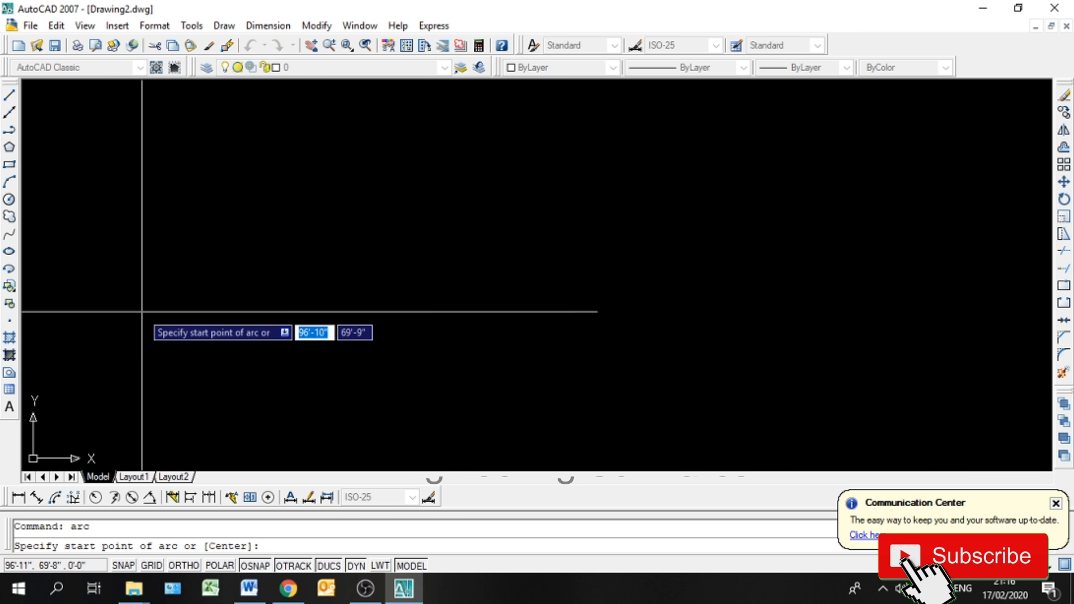
click(155, 326)
click(456, 195)
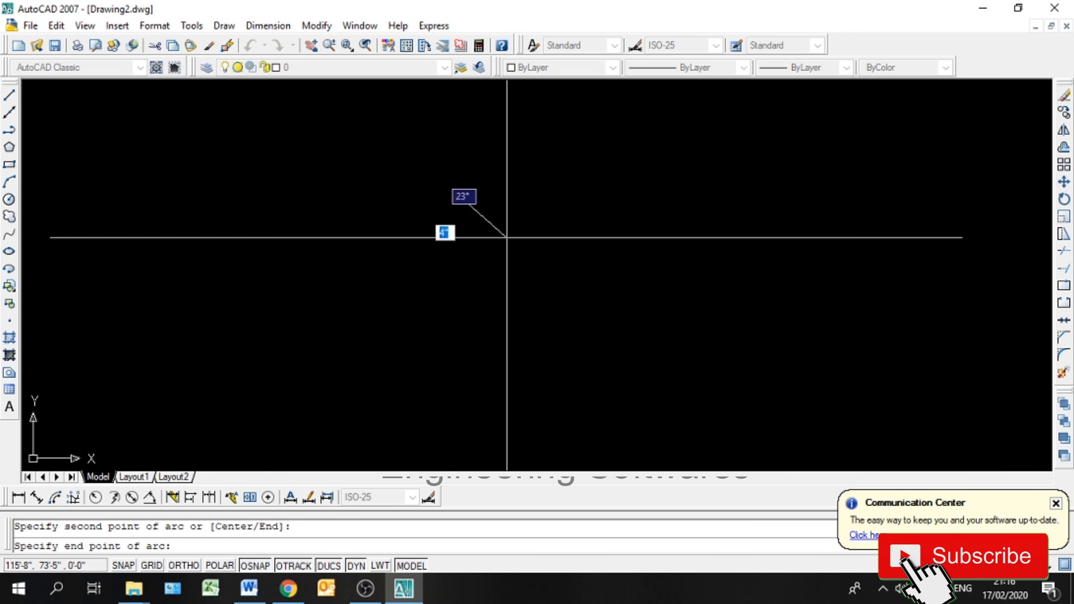
click(639, 320)
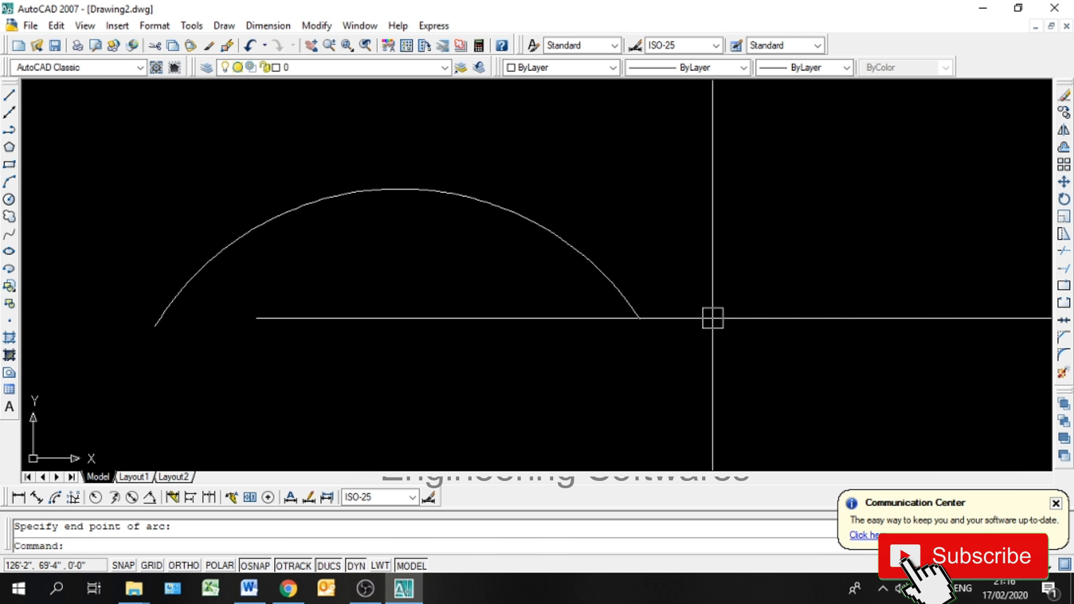
- Repeat ARC to draw a second three-point arc that starts beneath the first one and crosses its right side
key(Return)
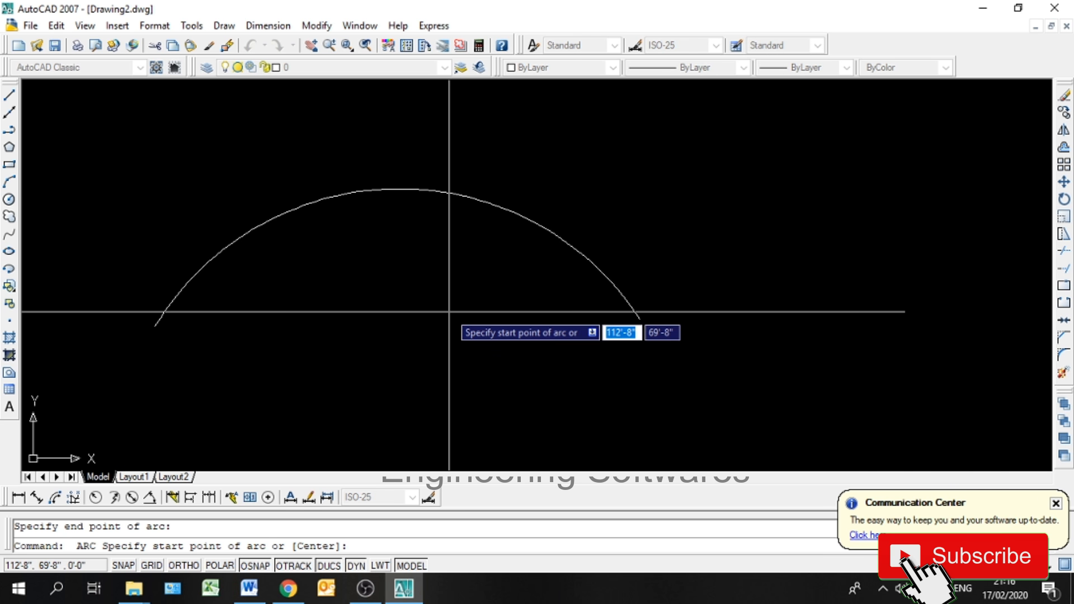
click(401, 332)
click(643, 172)
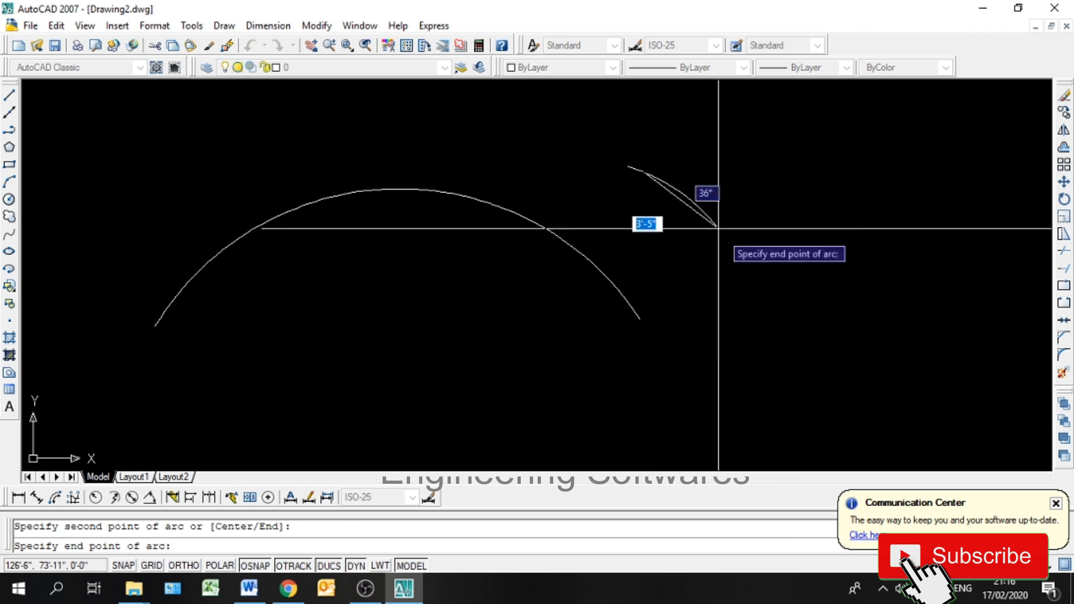
click(917, 305)
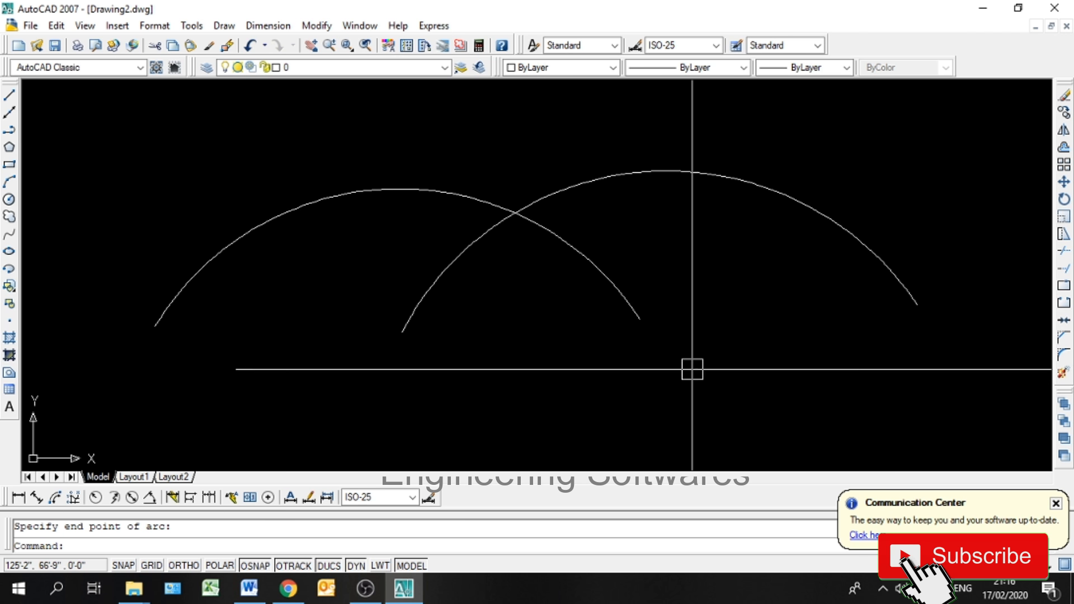
- Draw a third three-point arc at the far right of the drawing, overlapping the second arc
key(Return)
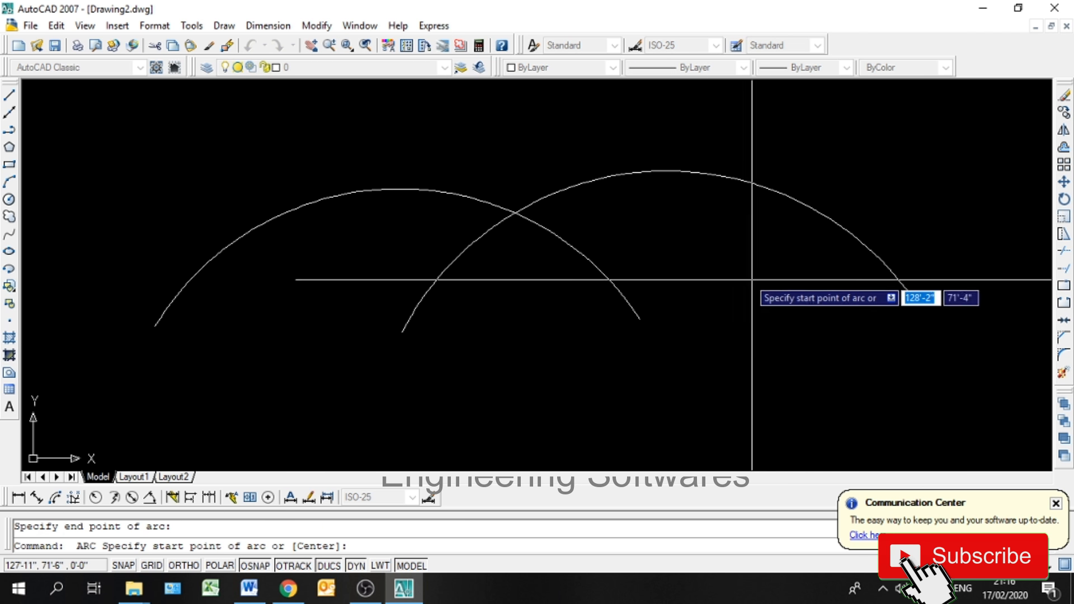
click(687, 286)
click(977, 164)
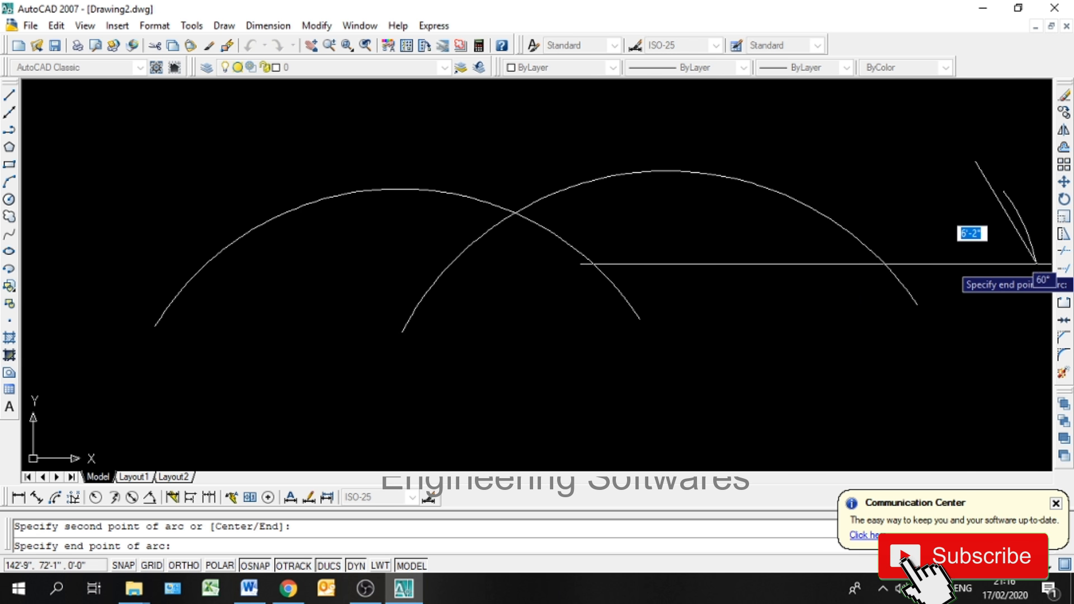
click(1039, 263)
- Select all three overlapping arcs together and delete them
click(792, 306)
click(347, 131)
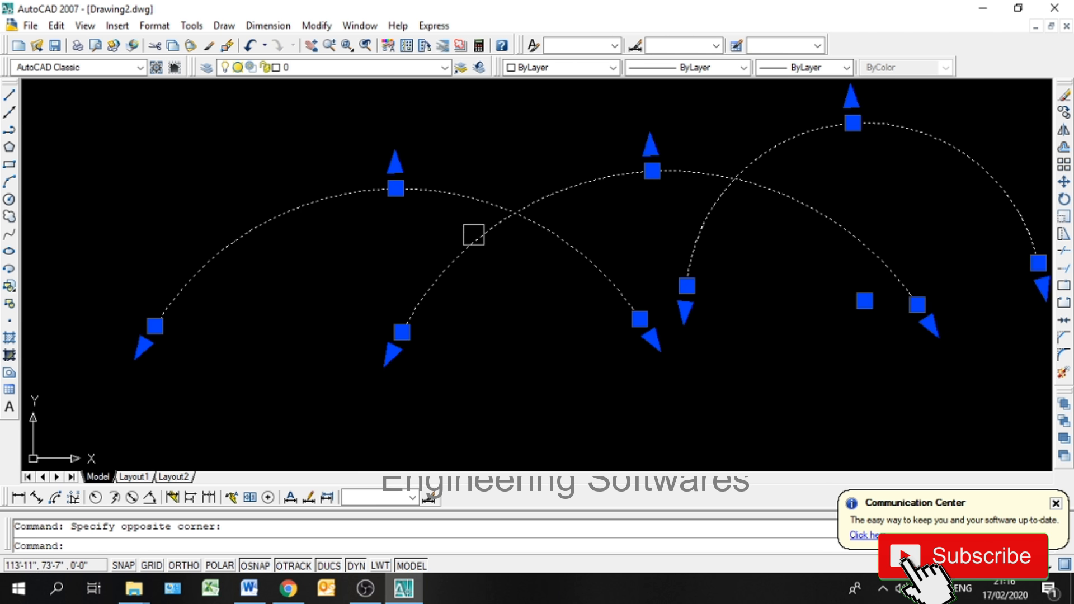
key(Delete)
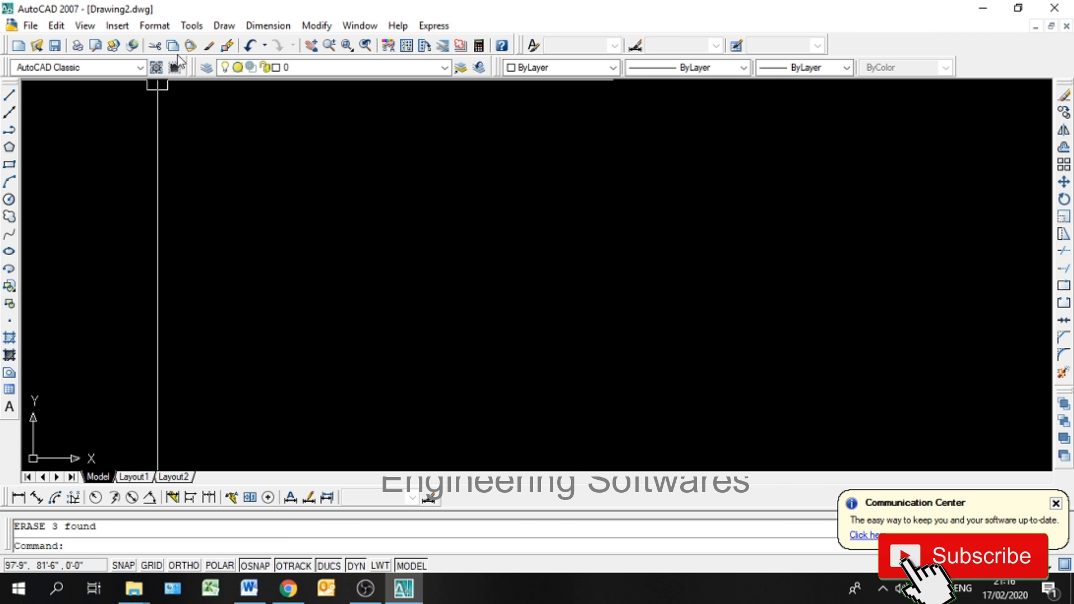
- Draw a wide, upward-bulging arc in the empty drawing using the 3 Points arc method
click(223, 26)
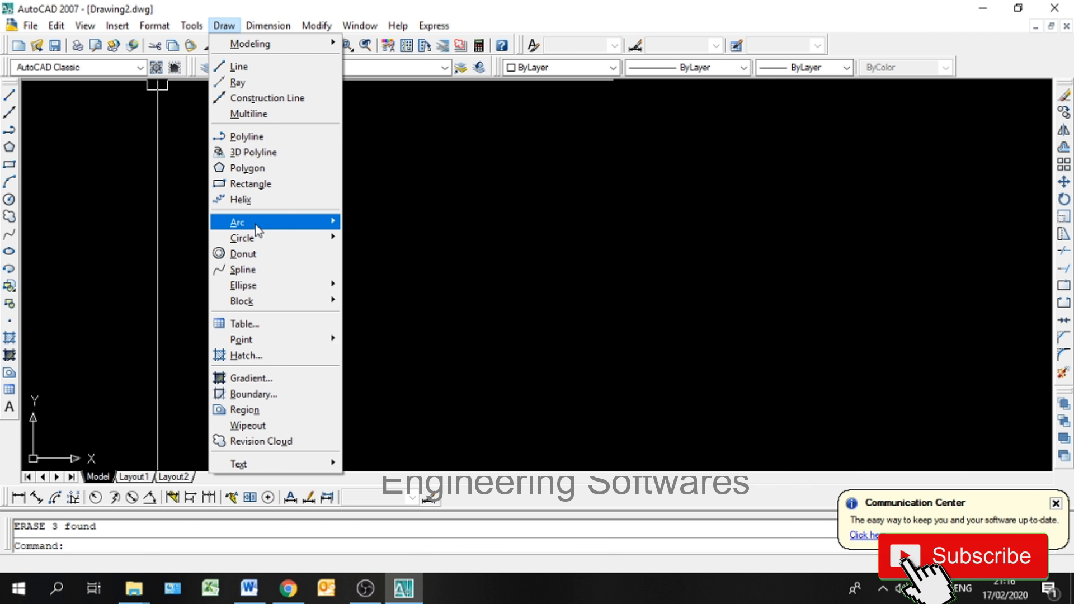
mouse_move(256, 223)
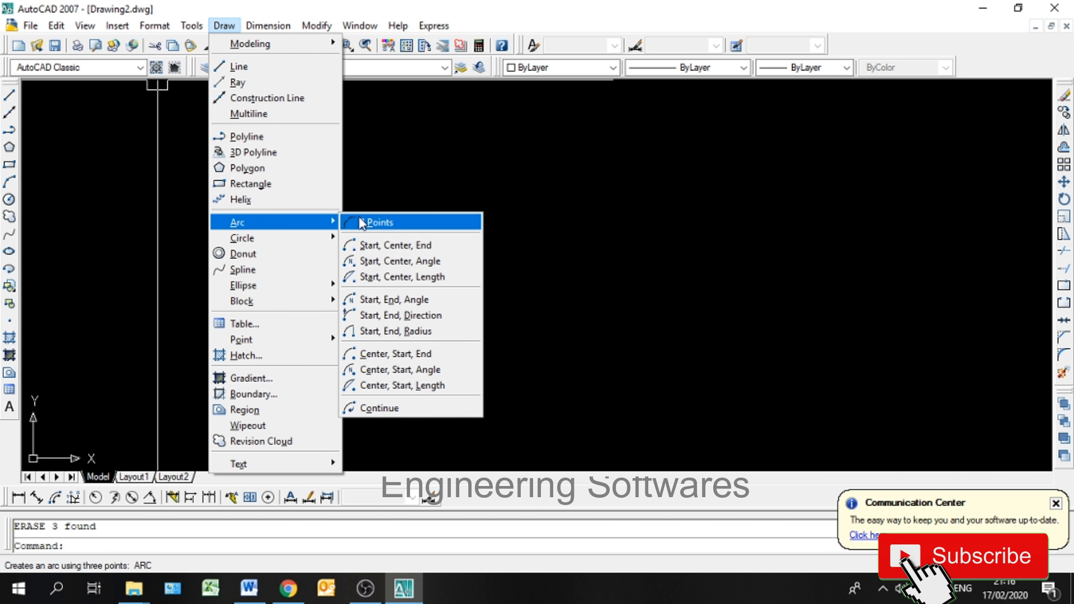
click(360, 222)
click(144, 291)
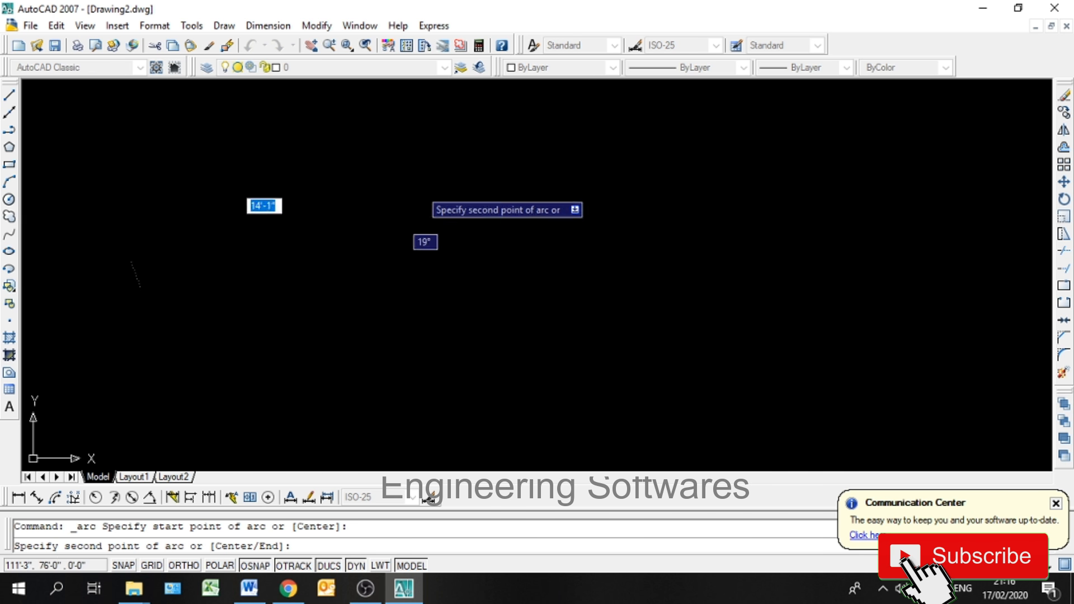
click(364, 182)
click(650, 282)
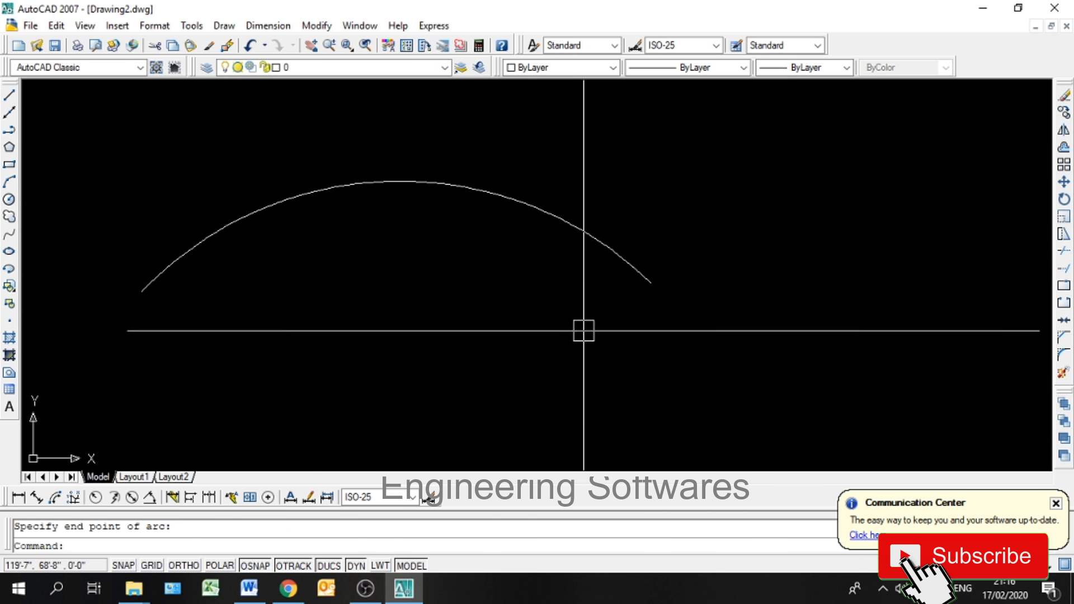
- Draw a second arc with the Start, Center, End method, starting at the lower left and centred beneath the upper arc
click(225, 26)
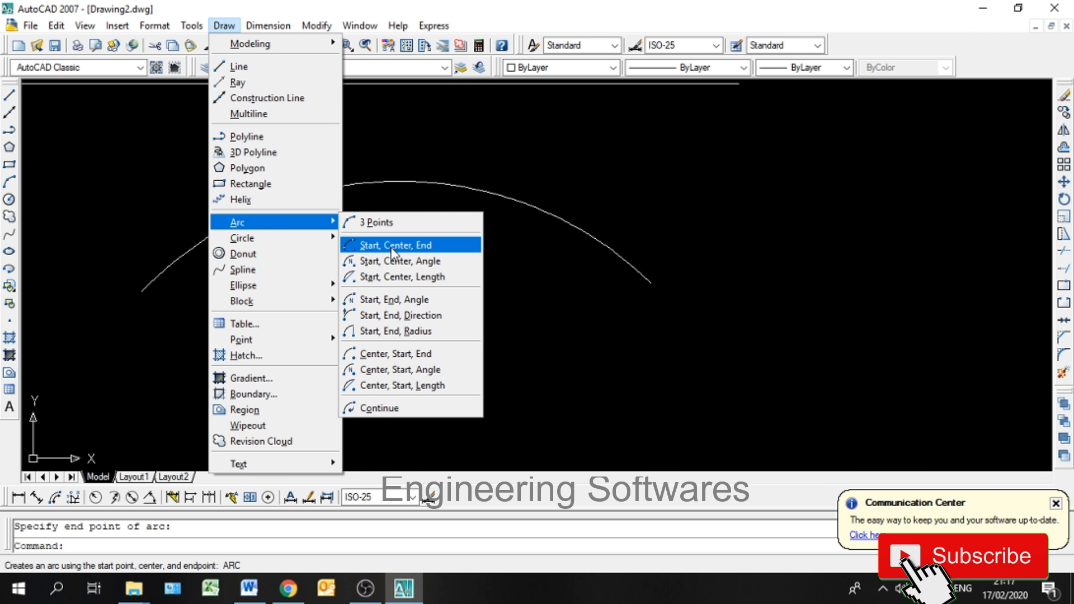
click(393, 246)
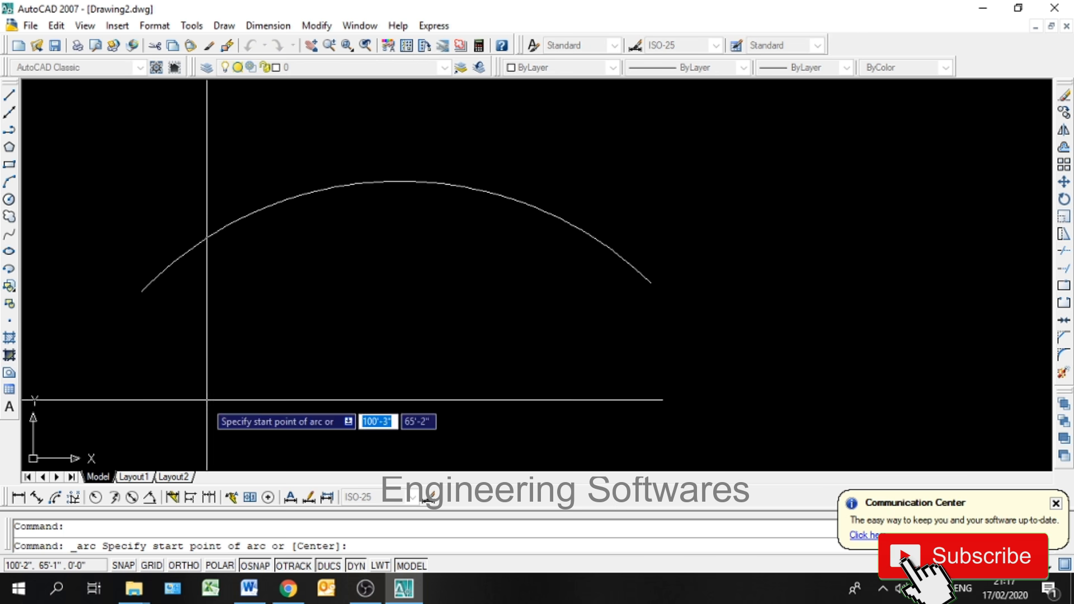
click(154, 399)
click(397, 310)
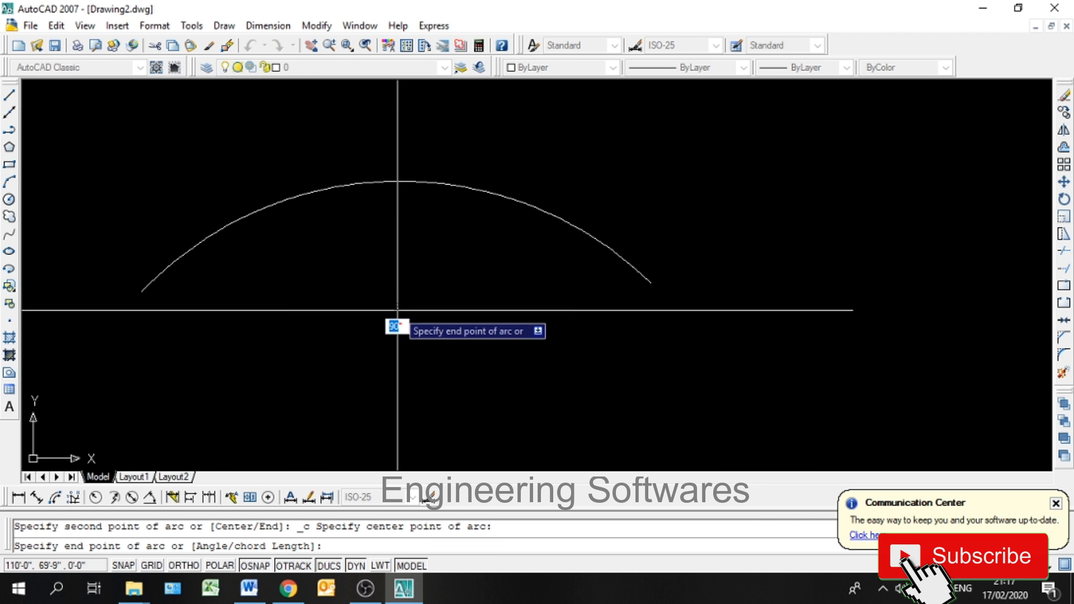
click(680, 330)
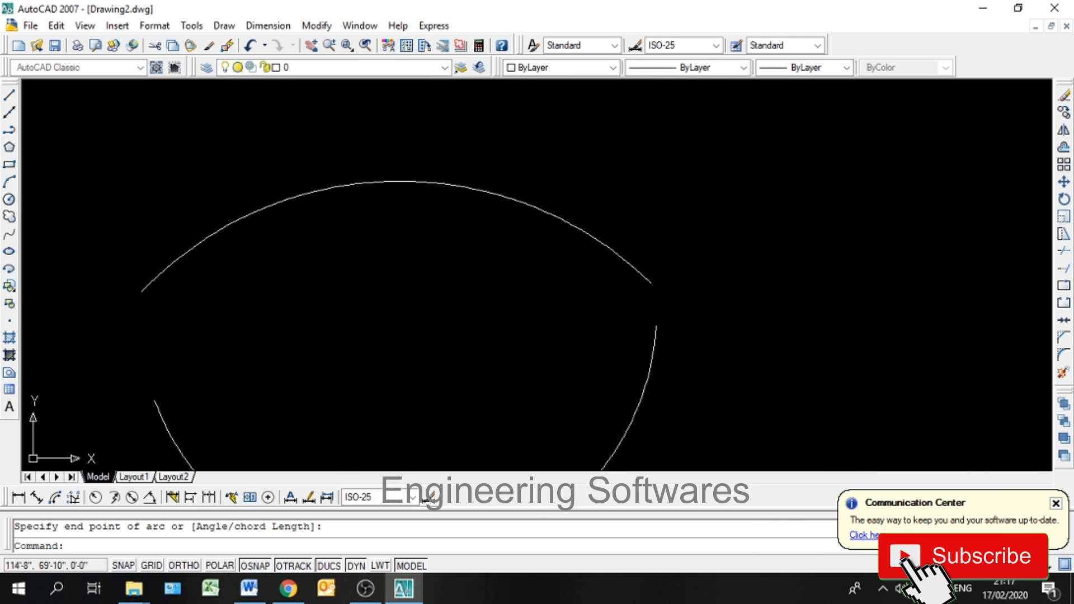
- Erase the upper three-point arc, keeping only the Start, Center, End arc
mouse_move(403, 355)
middle_down()
mouse_move(379, 288)
mouse_move(391, 249)
middle_up()
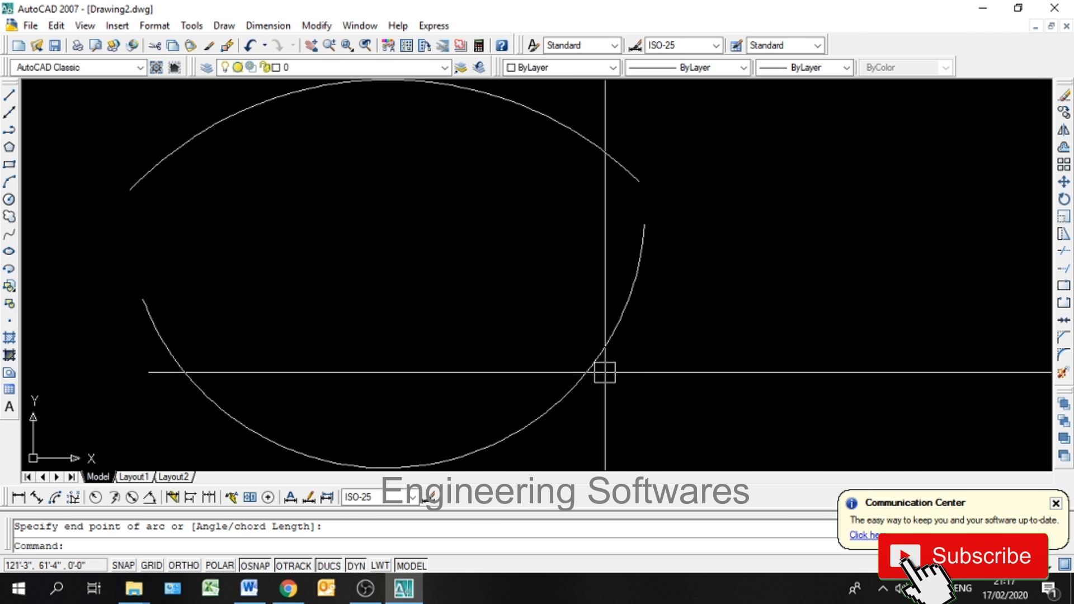
click(604, 372)
click(752, 391)
click(444, 132)
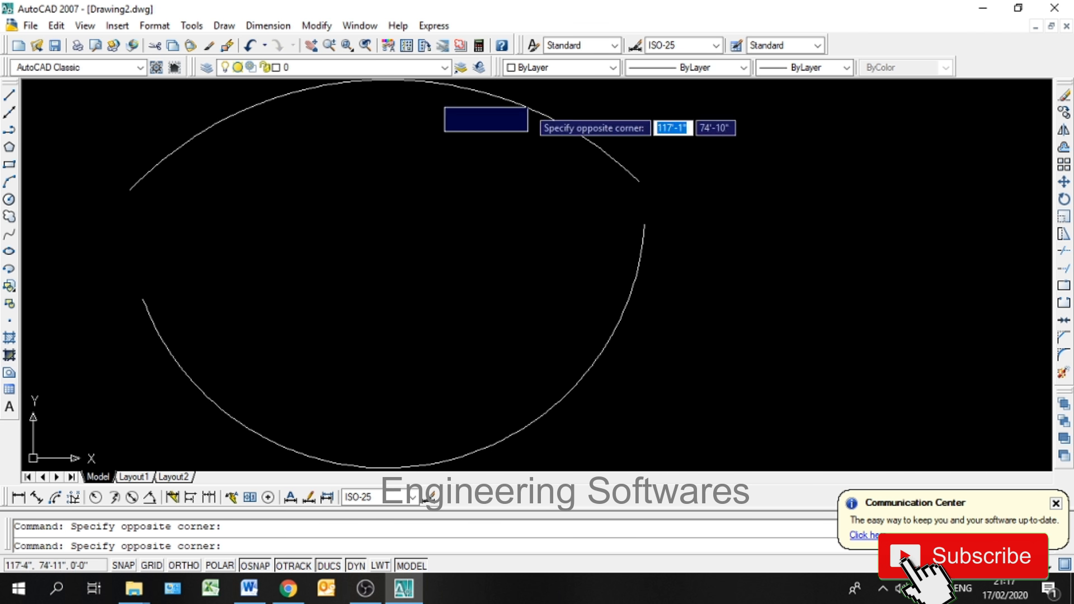
click(537, 106)
click(586, 108)
click(553, 145)
text(e)
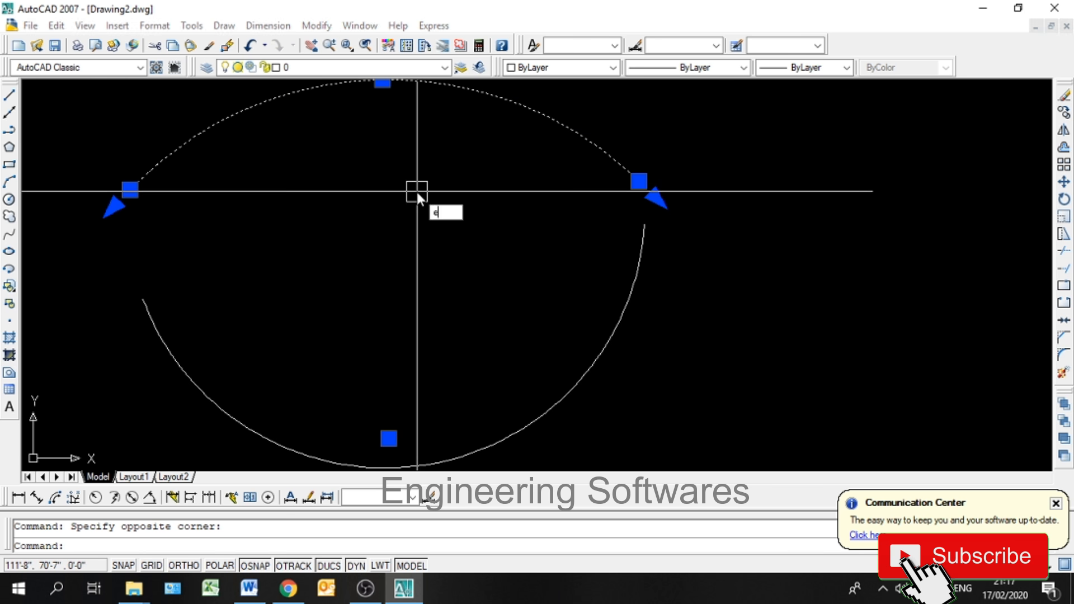
key(Return)
- Draw a nearly full-circle arc with the Start, Center, Angle method, centred above the existing arc
click(230, 25)
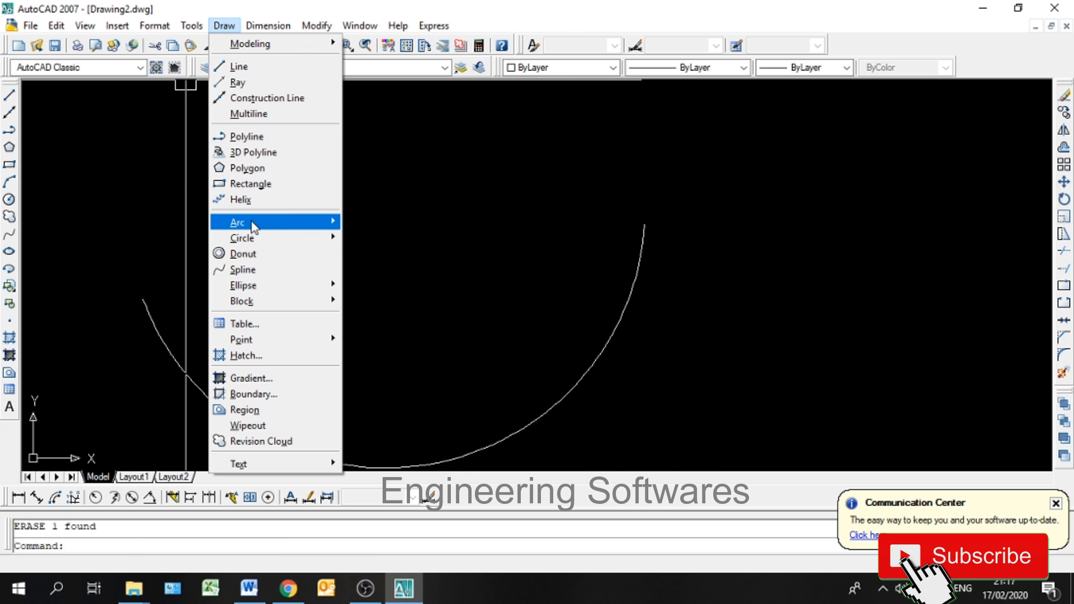
mouse_move(254, 224)
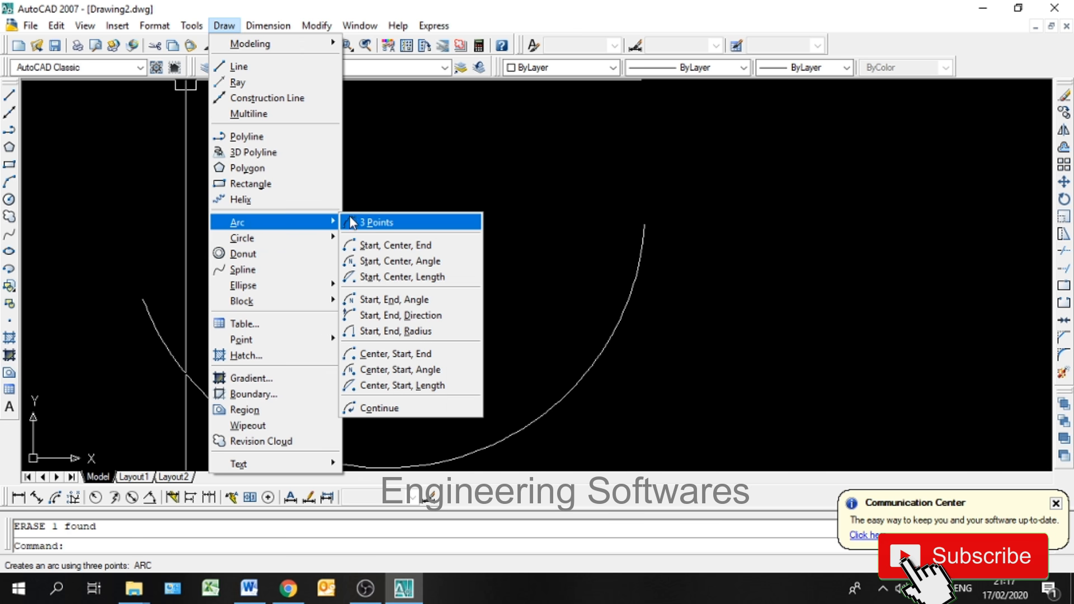
click(374, 268)
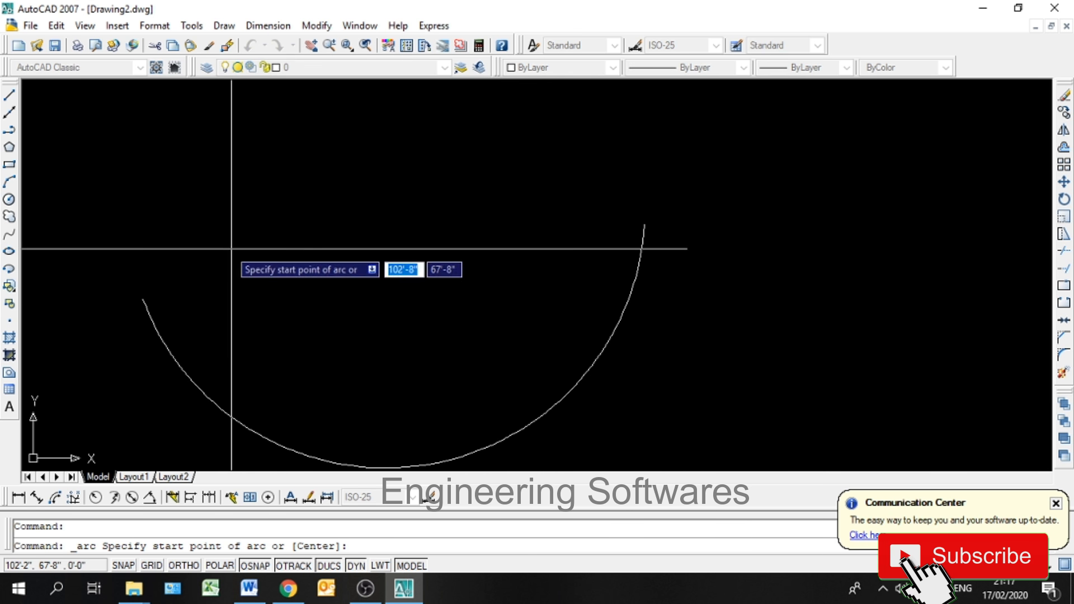
click(149, 237)
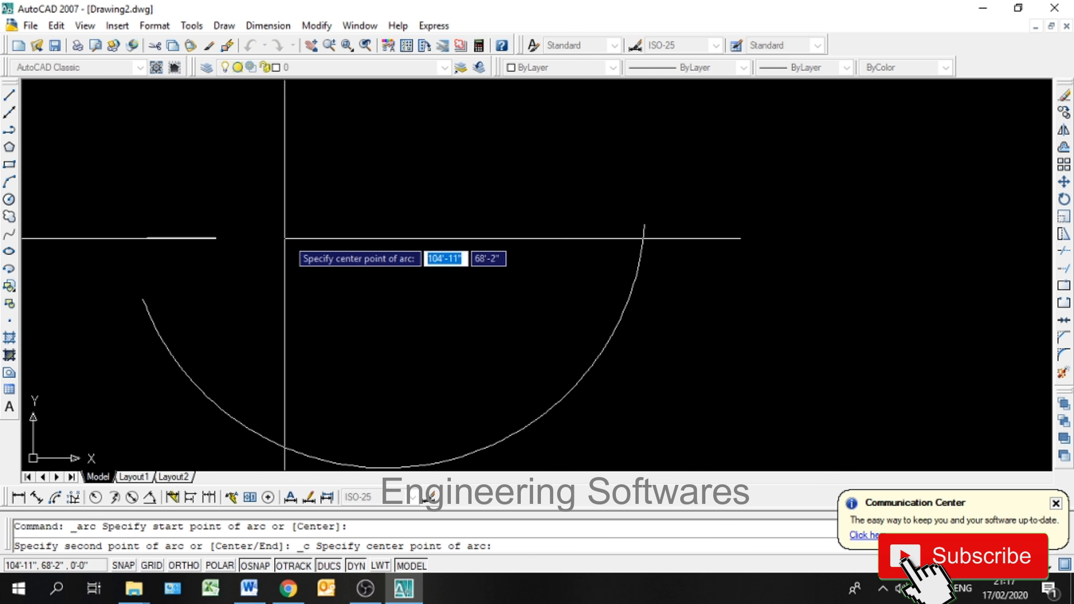
click(393, 150)
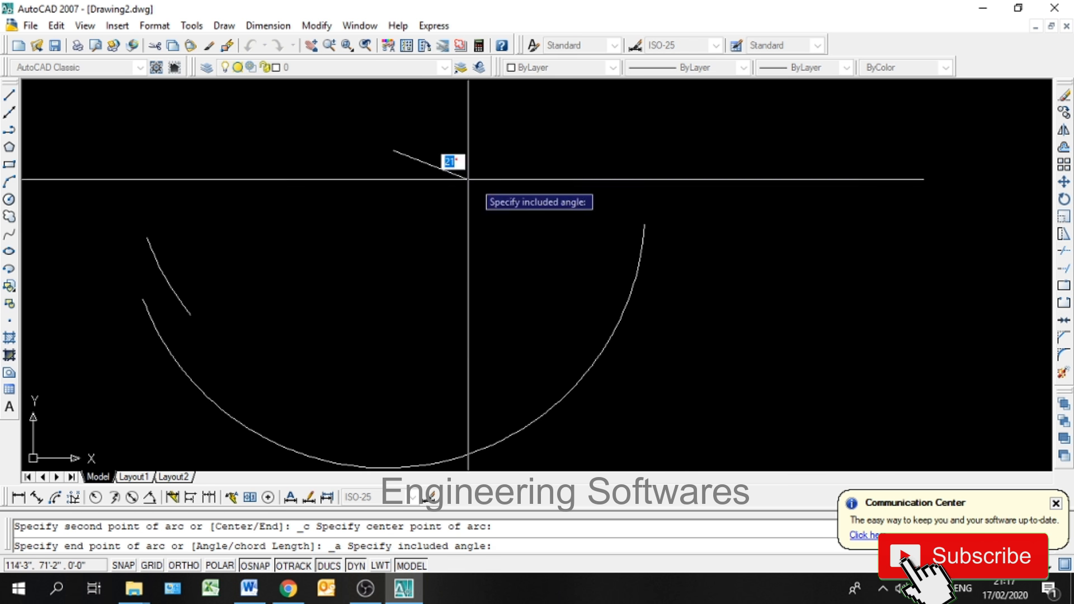
click(604, 196)
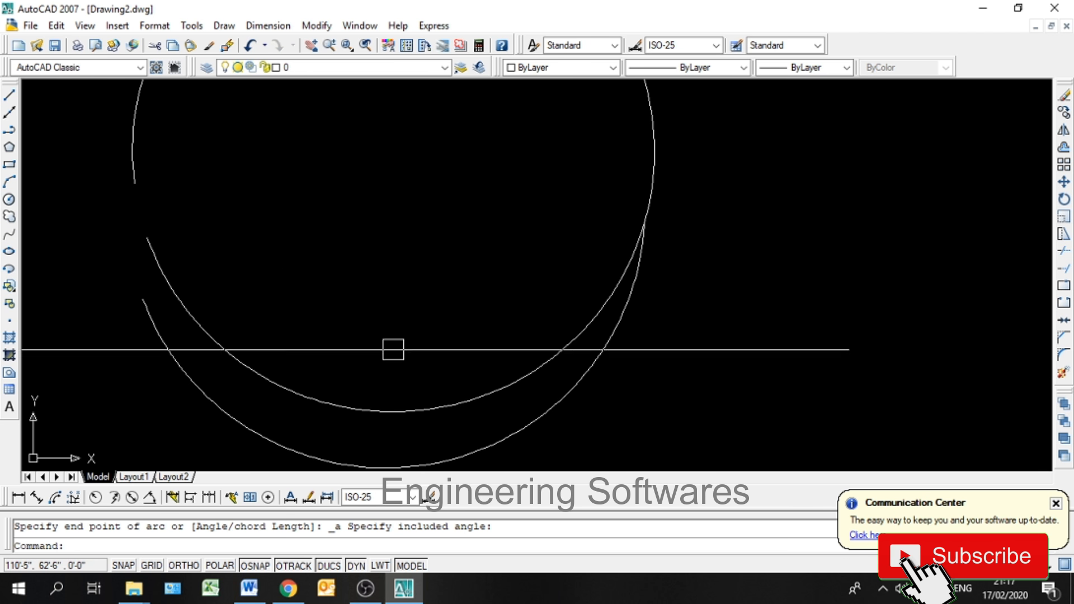
- Select both overlapping arcs and delete them
click(664, 334)
click(549, 325)
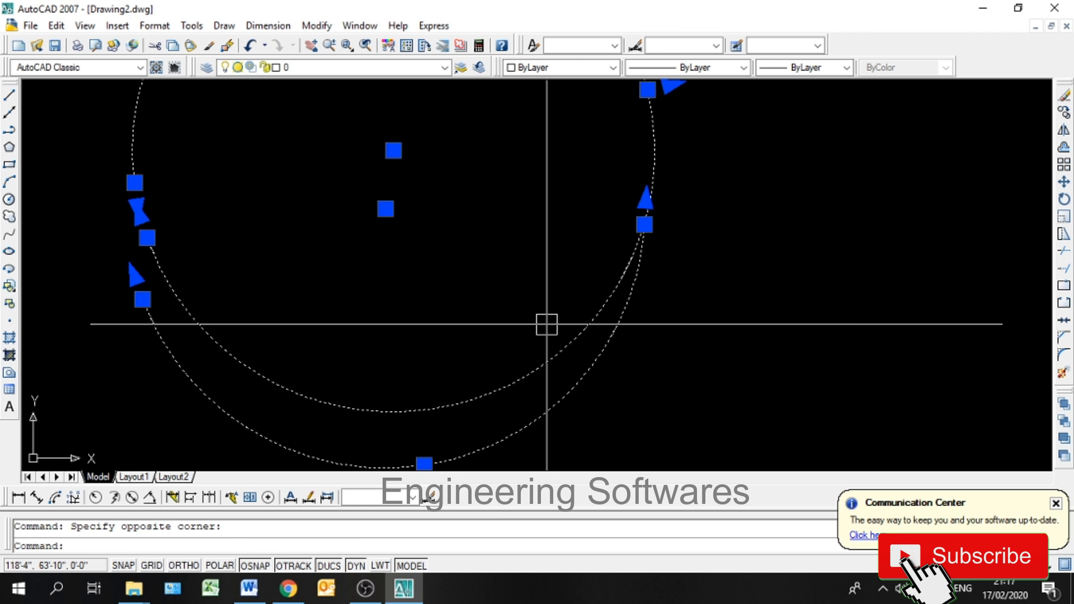
key(Delete)
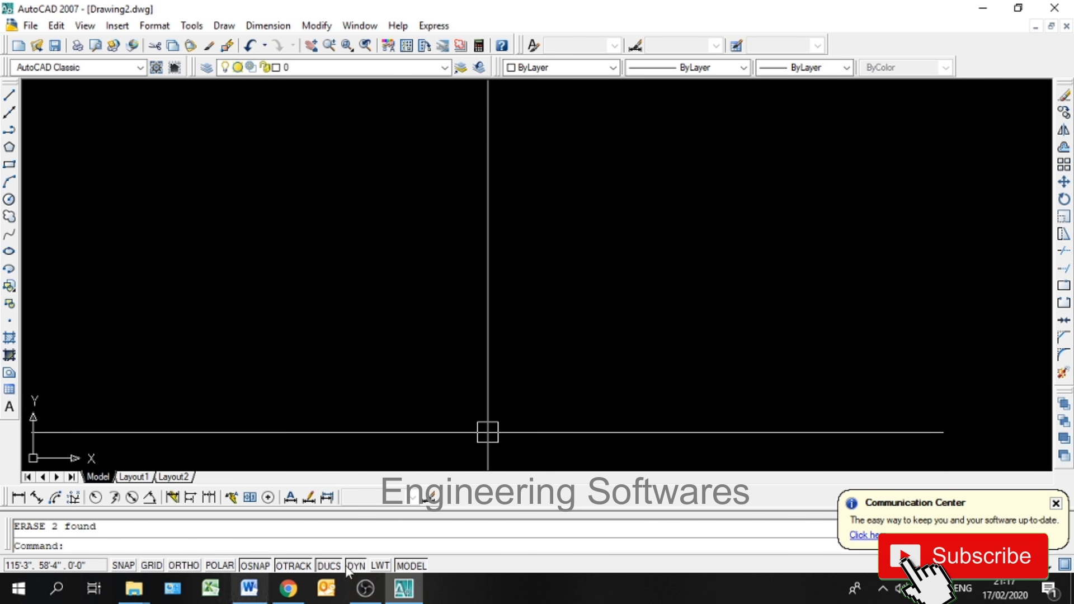
- Draw an arc with the Start, Center, Length method, setting the chord length to 10'
click(221, 26)
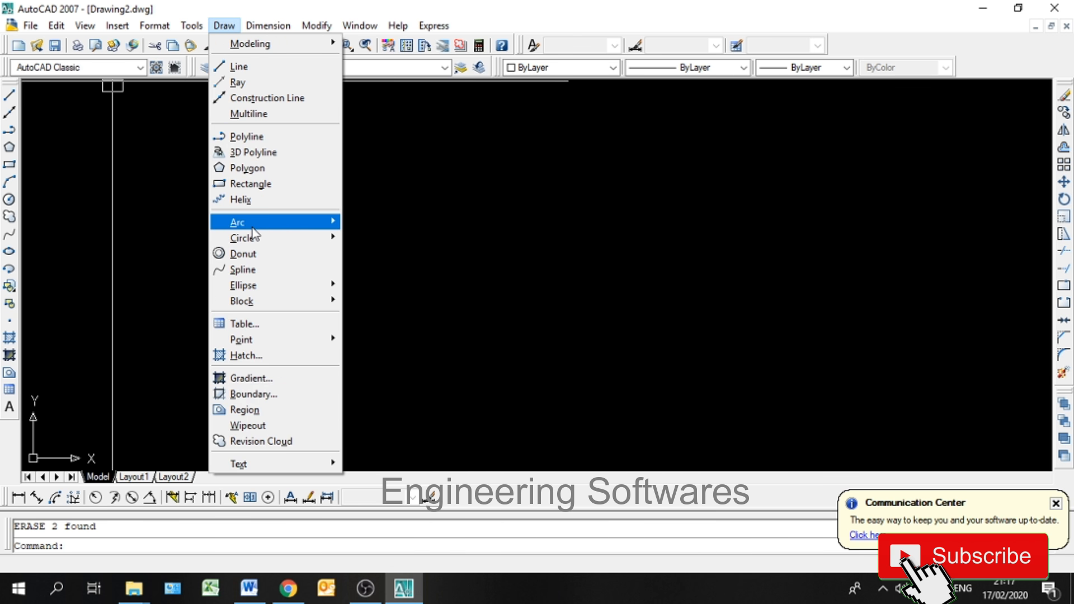
mouse_move(257, 223)
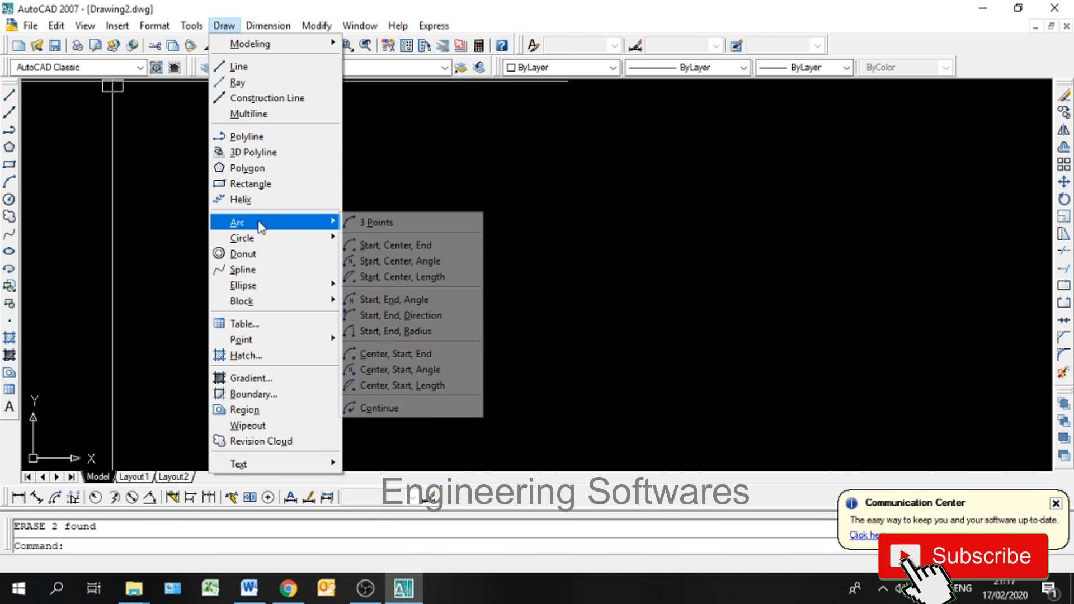
click(404, 277)
click(178, 308)
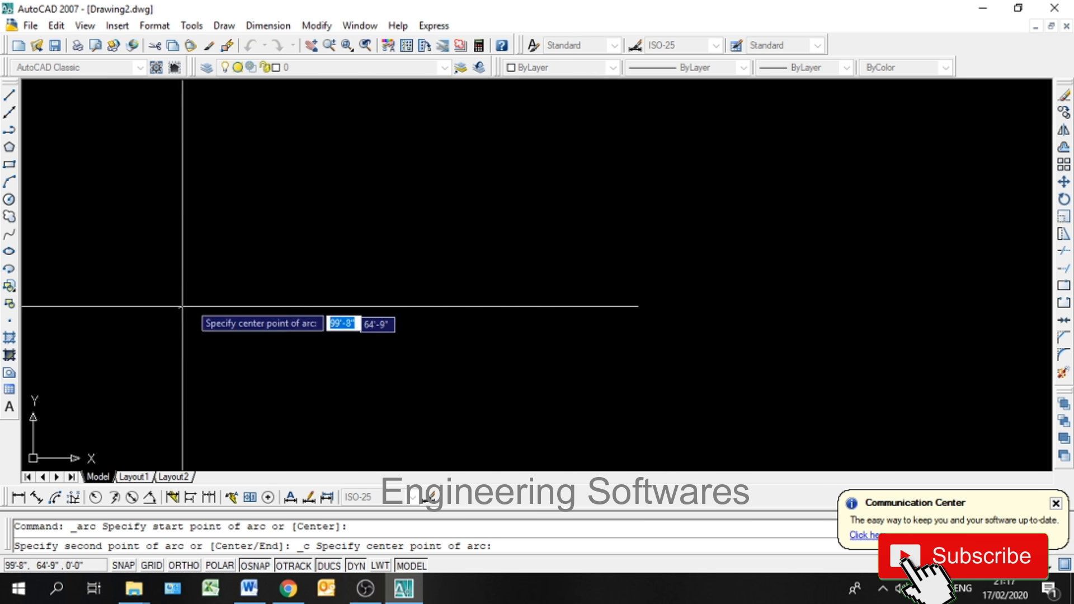
click(456, 235)
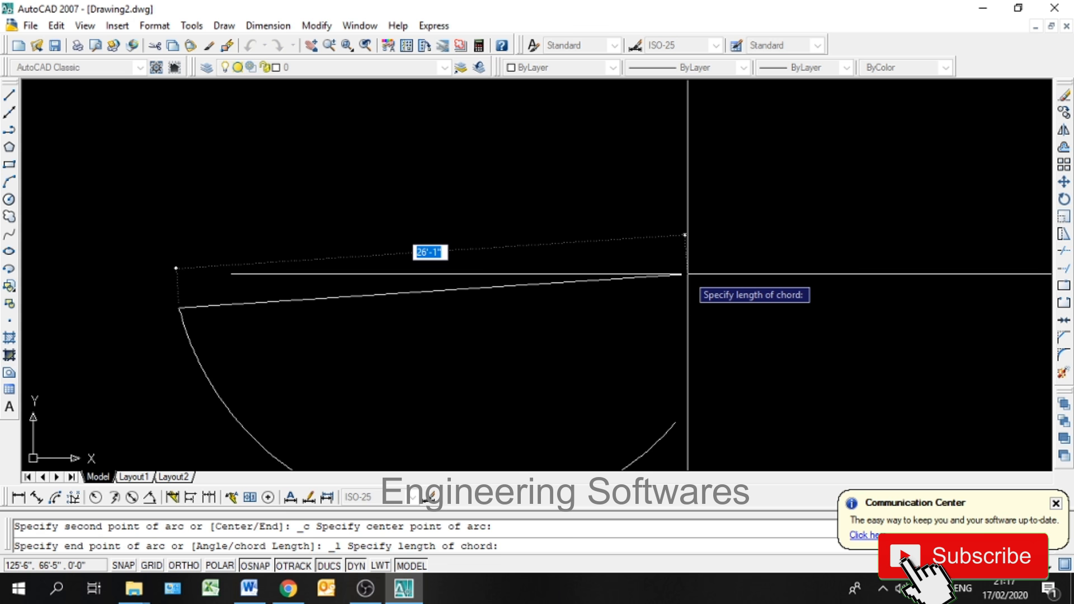
text(10)
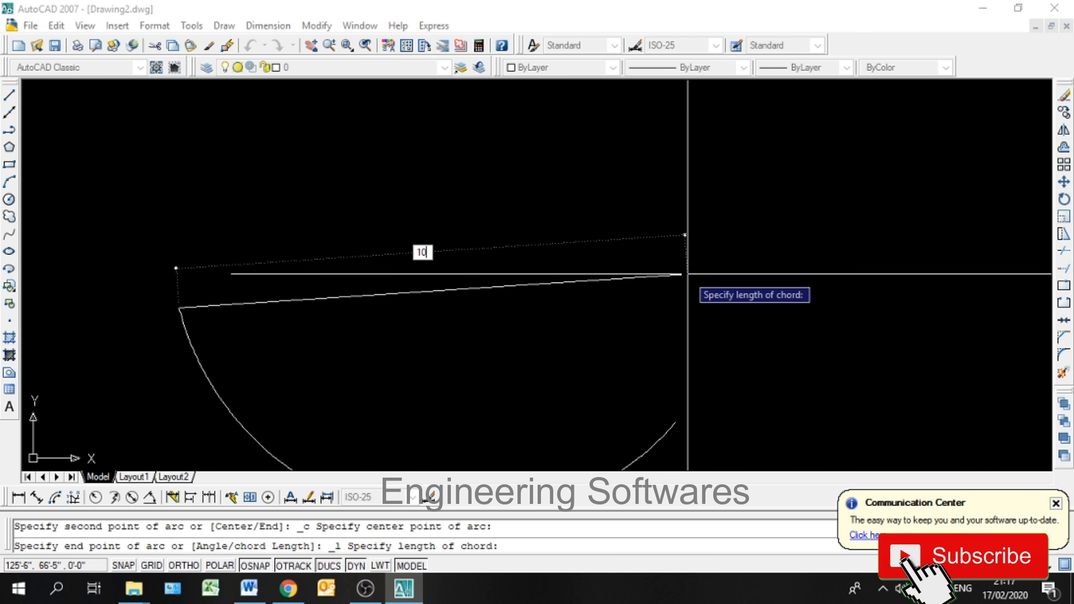
text(')
key(Return)
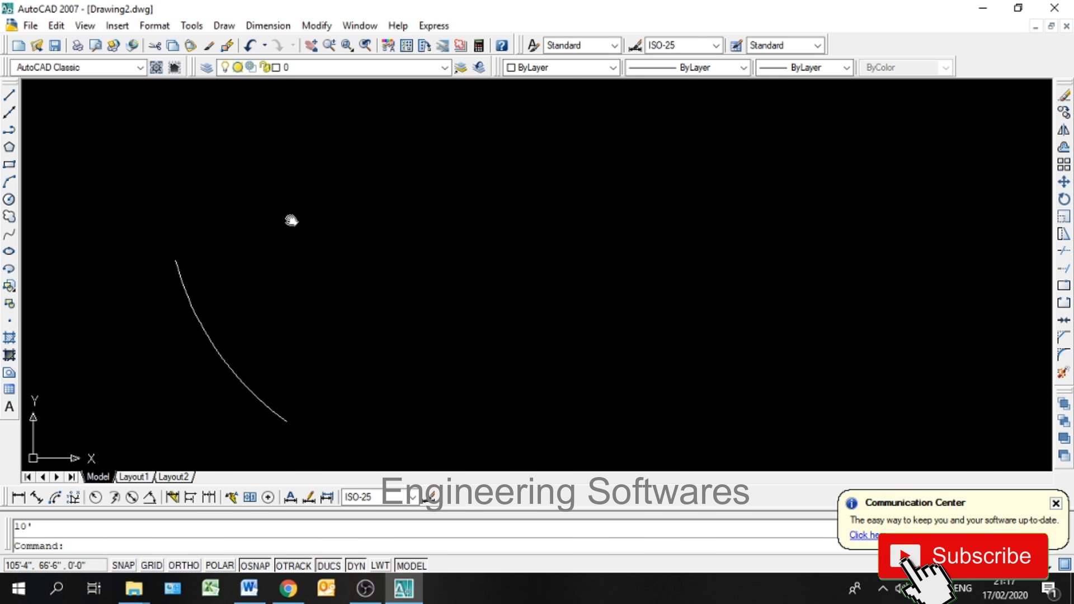
- Select the arc with the 10' chord and delete it
click(263, 283)
click(173, 360)
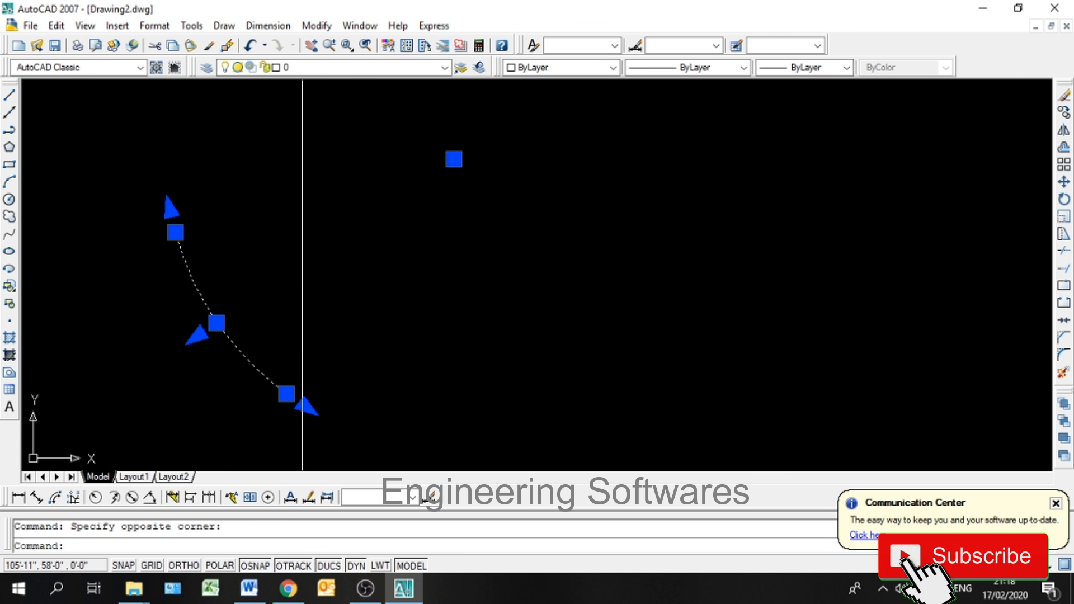
key(Delete)
- Draw a wide, shallow arc with the Start, End, Angle method at a 45° included angle, and delete it
click(224, 26)
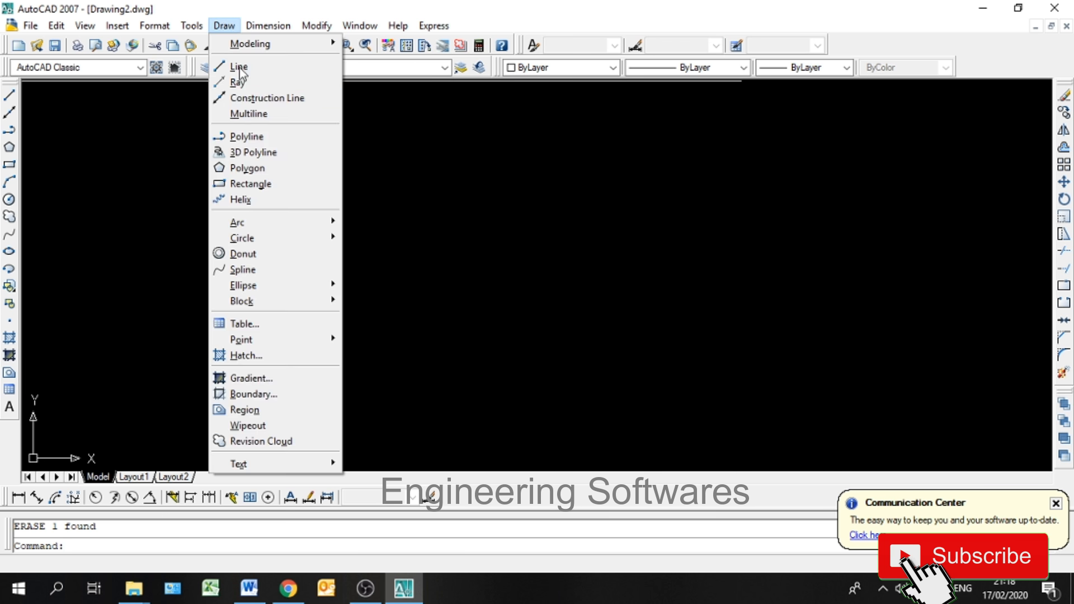
mouse_move(242, 224)
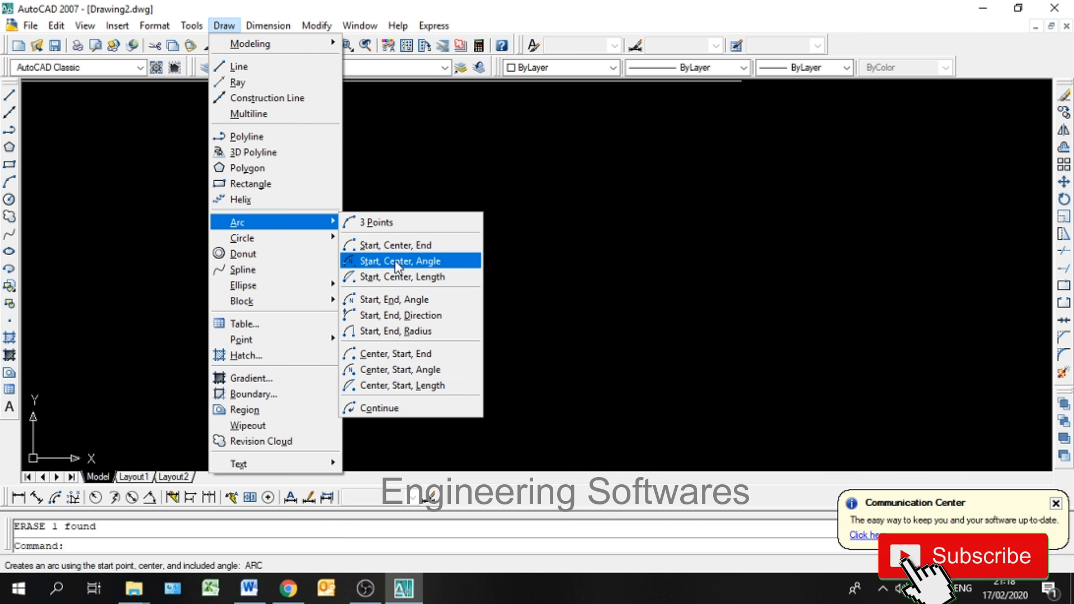
click(386, 300)
click(223, 294)
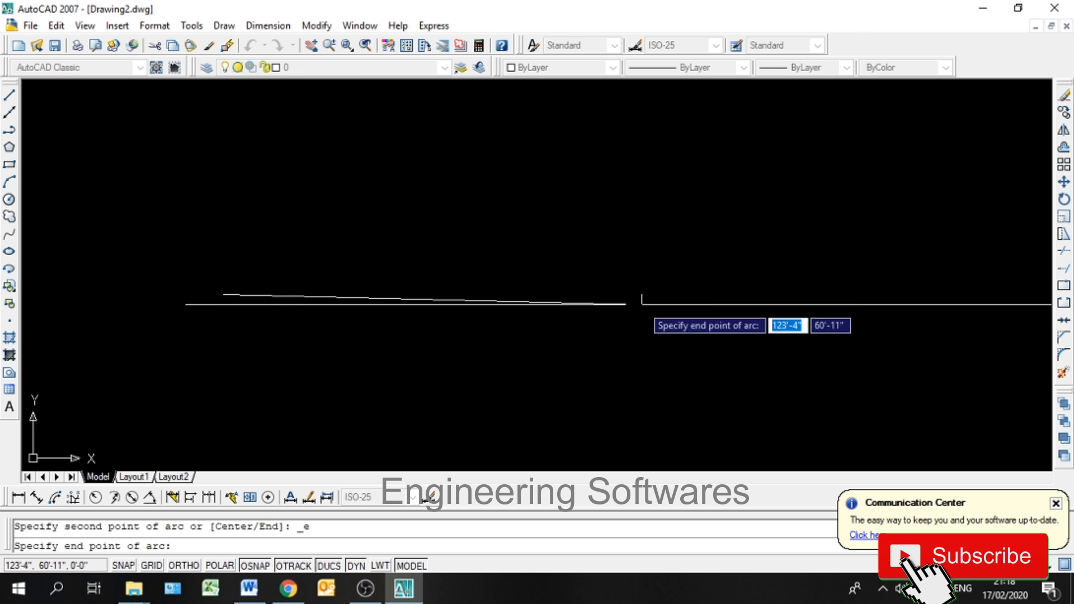
click(700, 287)
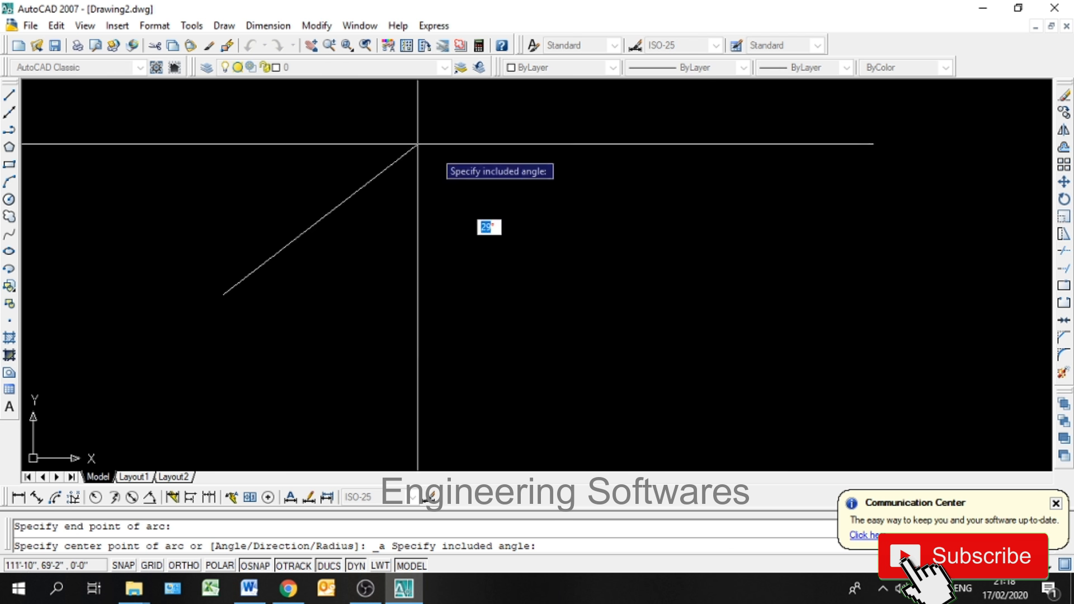
text(45)
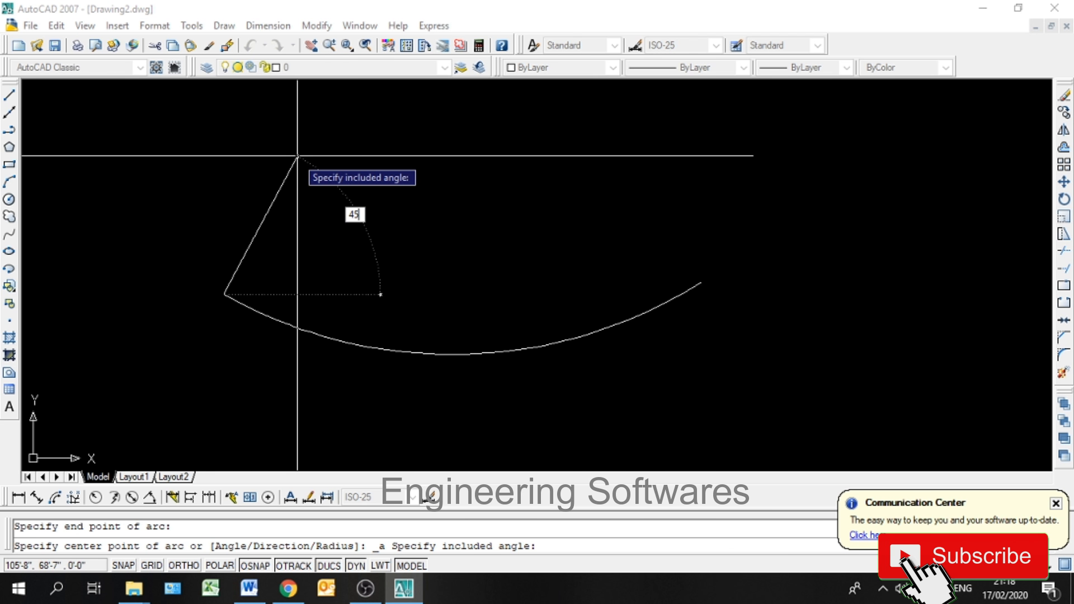
key(Return)
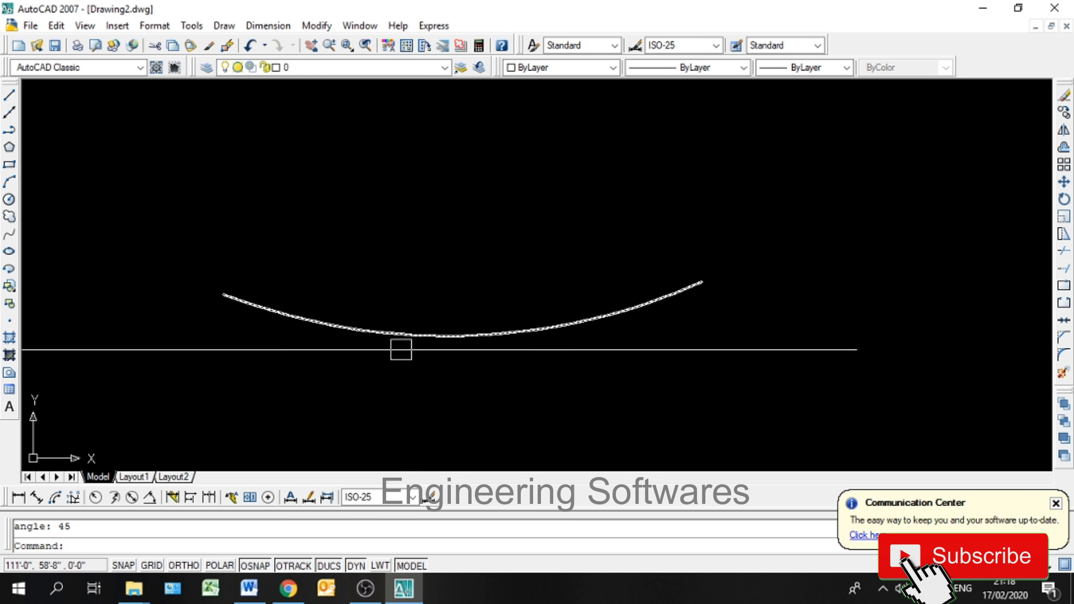
click(390, 330)
key(Delete)
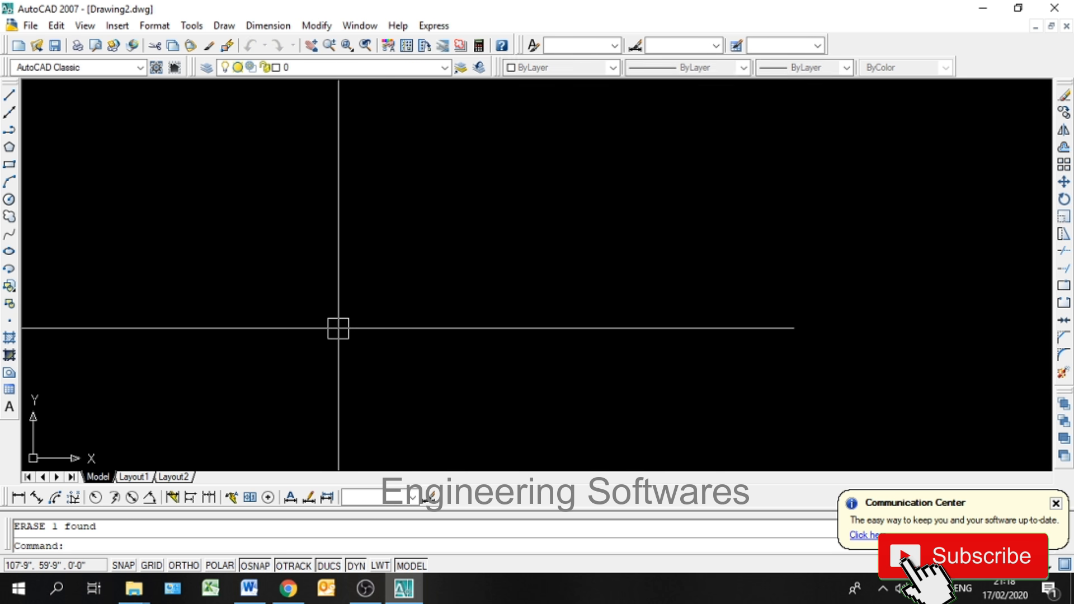
- Draw a wide, upward-bulging arc with the Start, End, Direction method, aiming the start tangent up towards the right
click(223, 26)
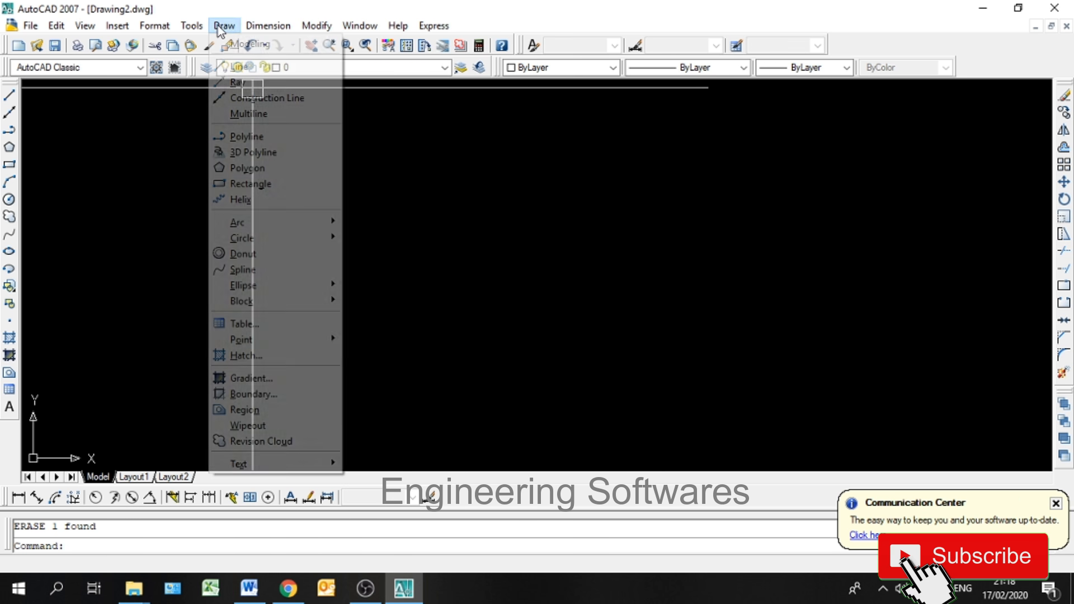
mouse_move(264, 224)
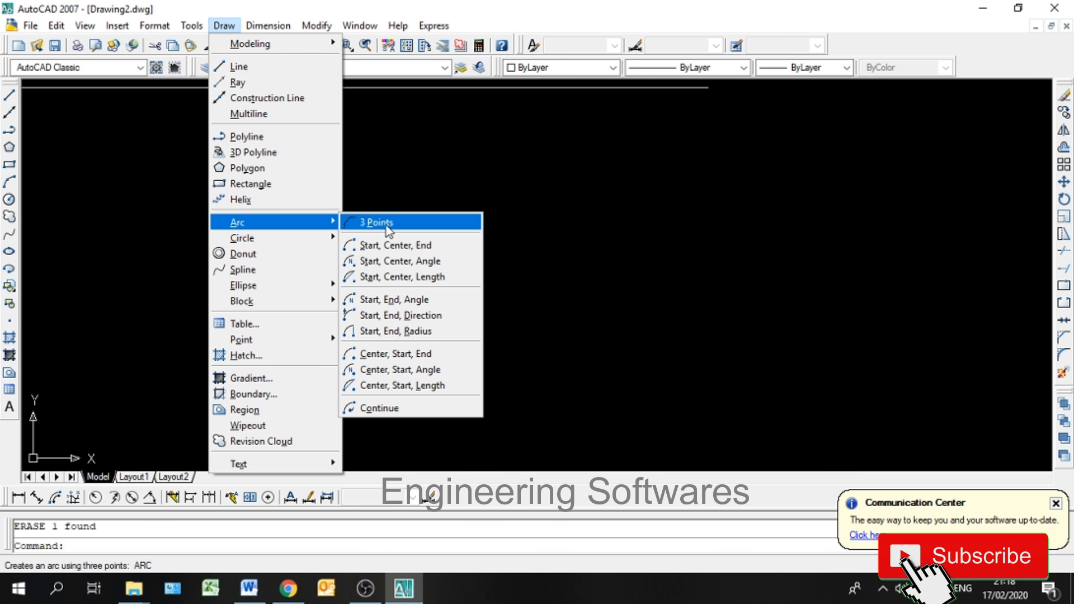
click(393, 316)
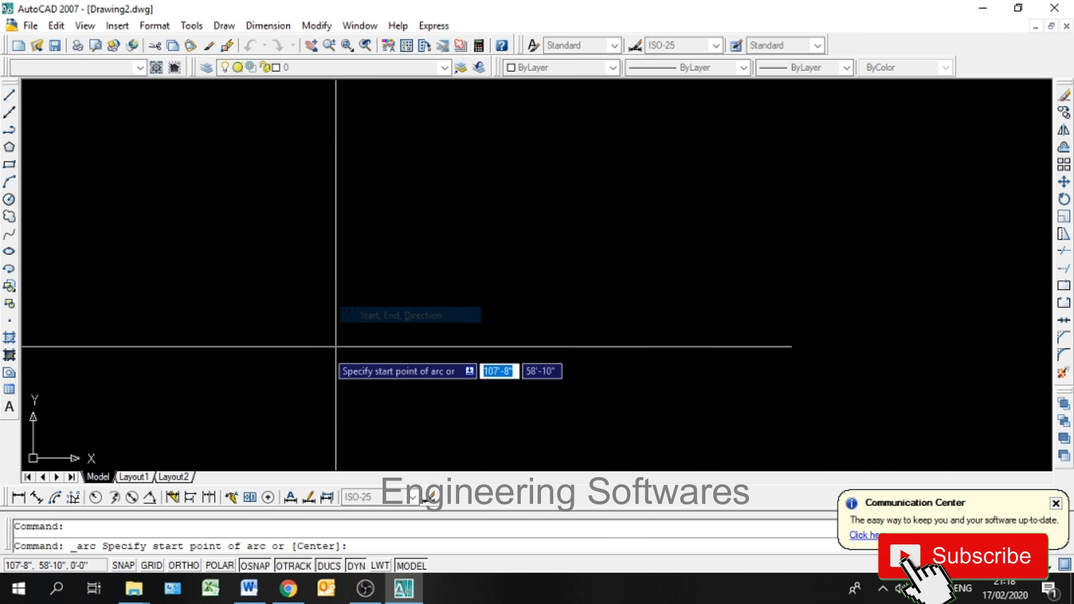
click(179, 328)
click(723, 330)
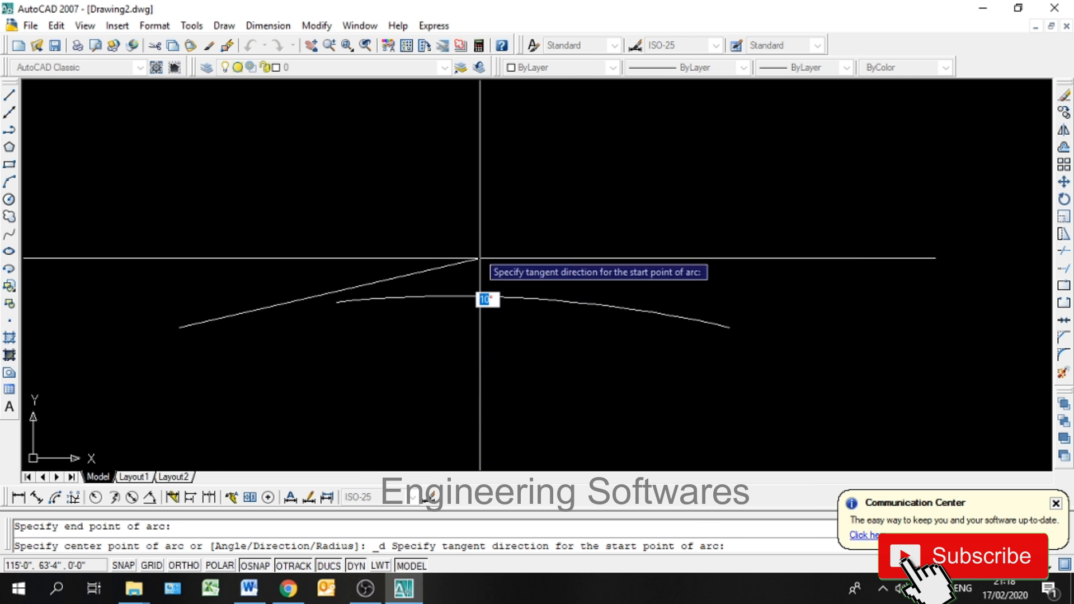
click(420, 120)
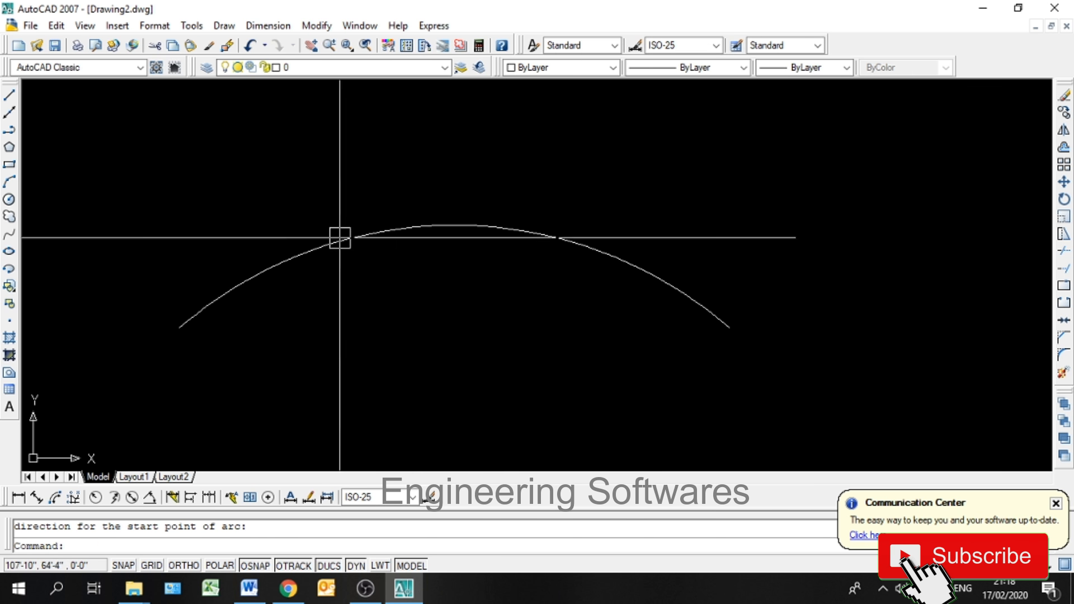
- Delete the upward-bulging Start, End, Direction arc
middle_drag(415, 358, 379, 291)
click(252, 191)
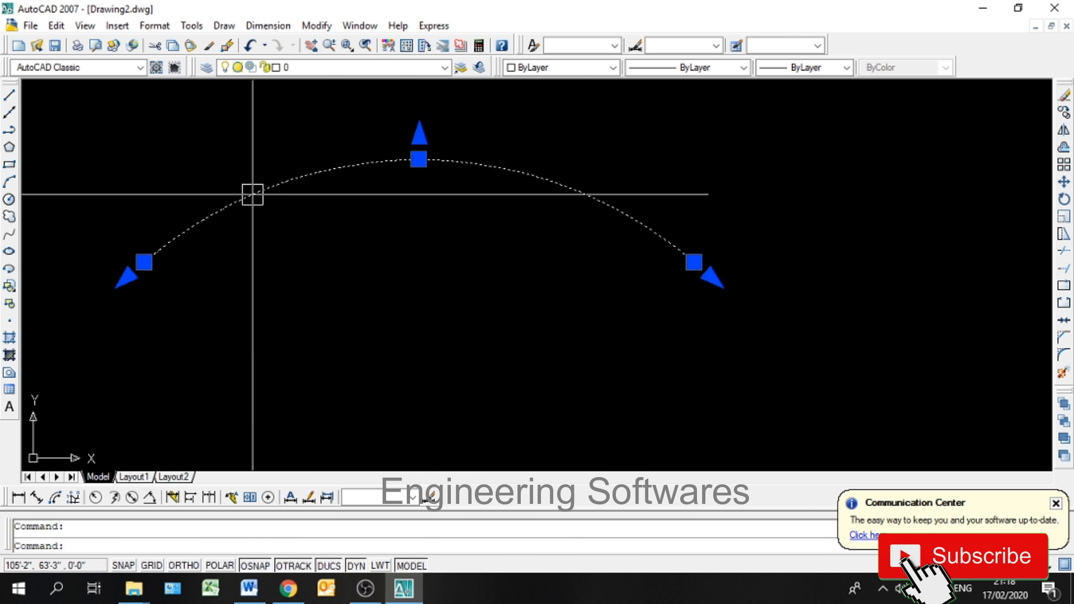
key(Delete)
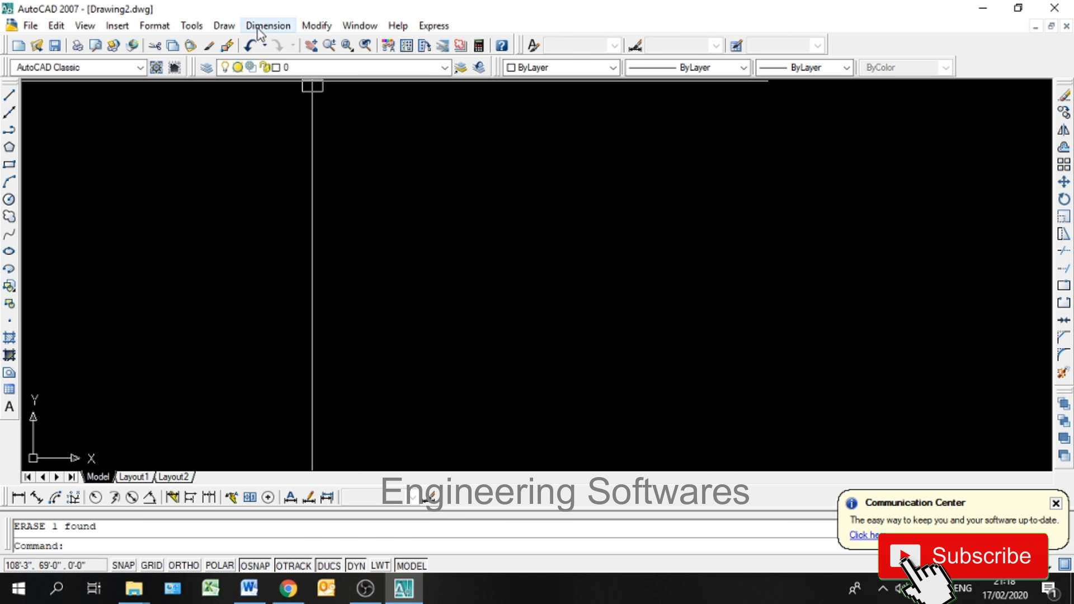
- Try to draw a wide arc across the empty drawing with the Start, End, Radius method and a 5' radius
click(224, 26)
mouse_move(288, 223)
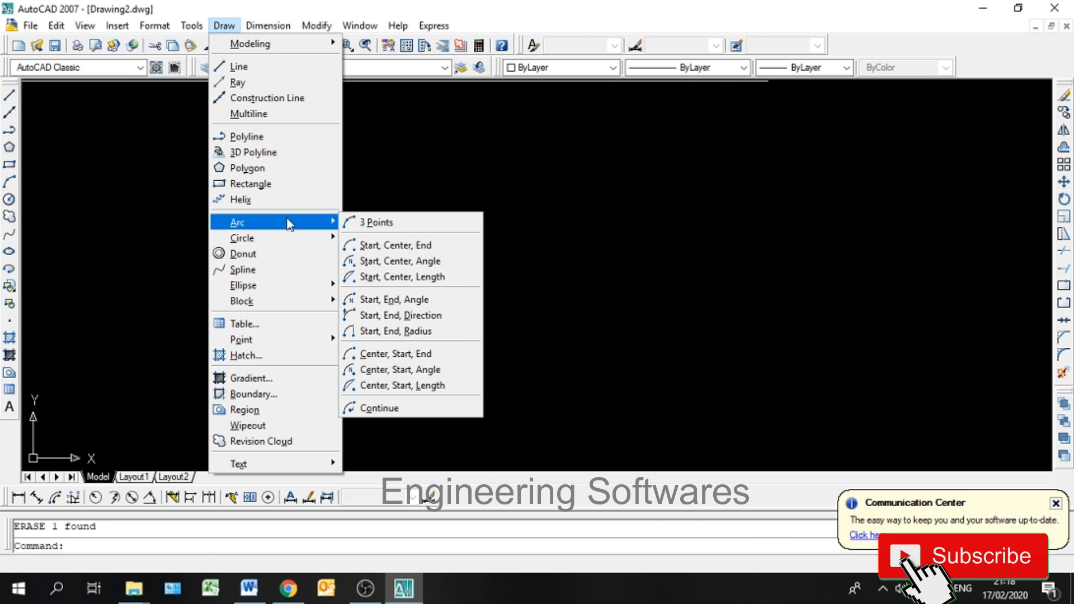
click(413, 336)
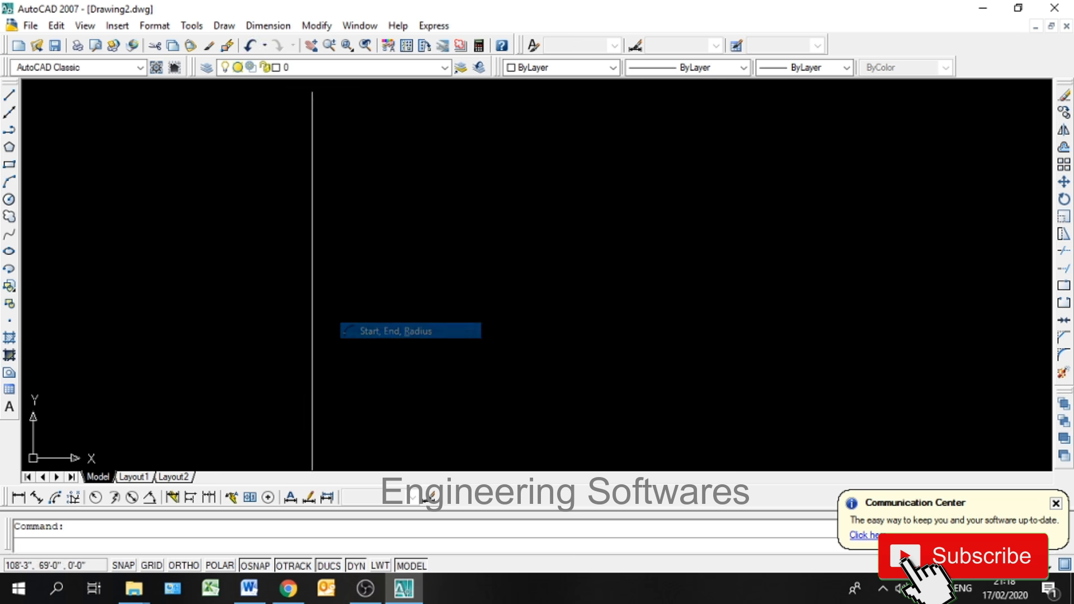
click(162, 295)
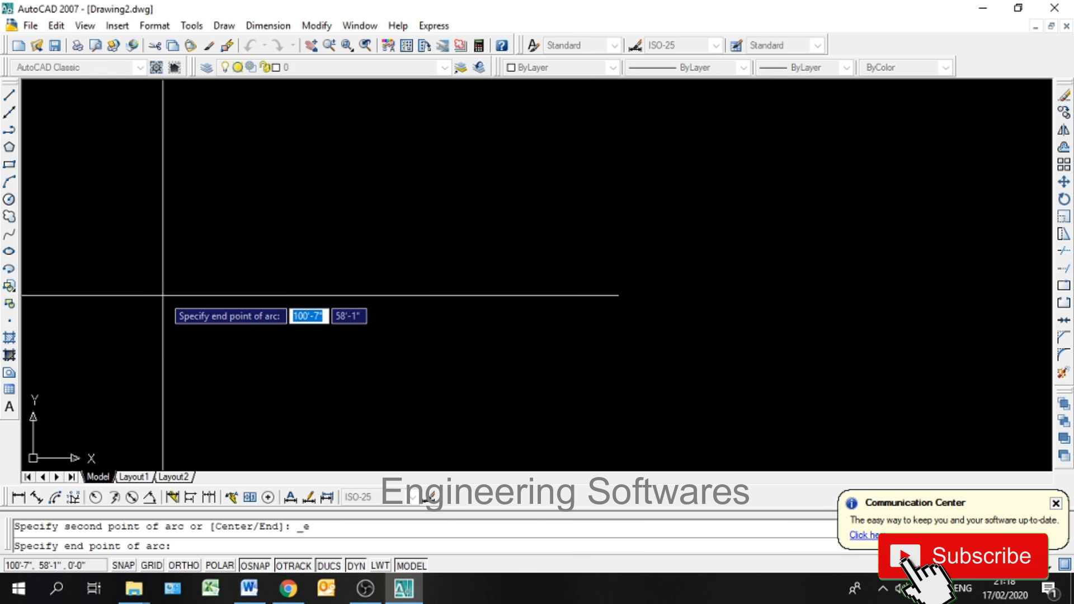
click(739, 282)
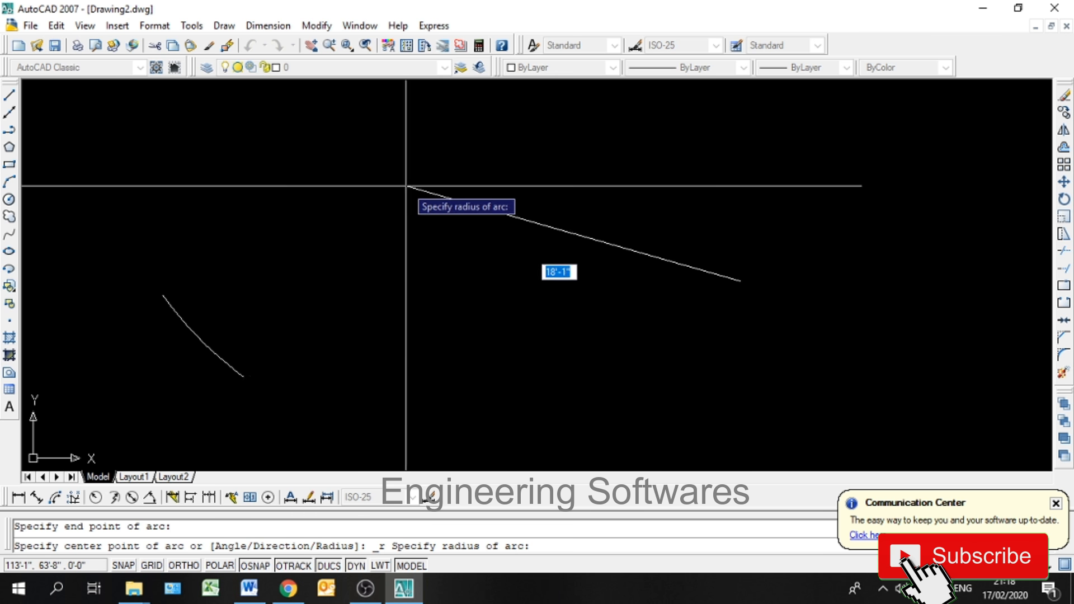
text(5')
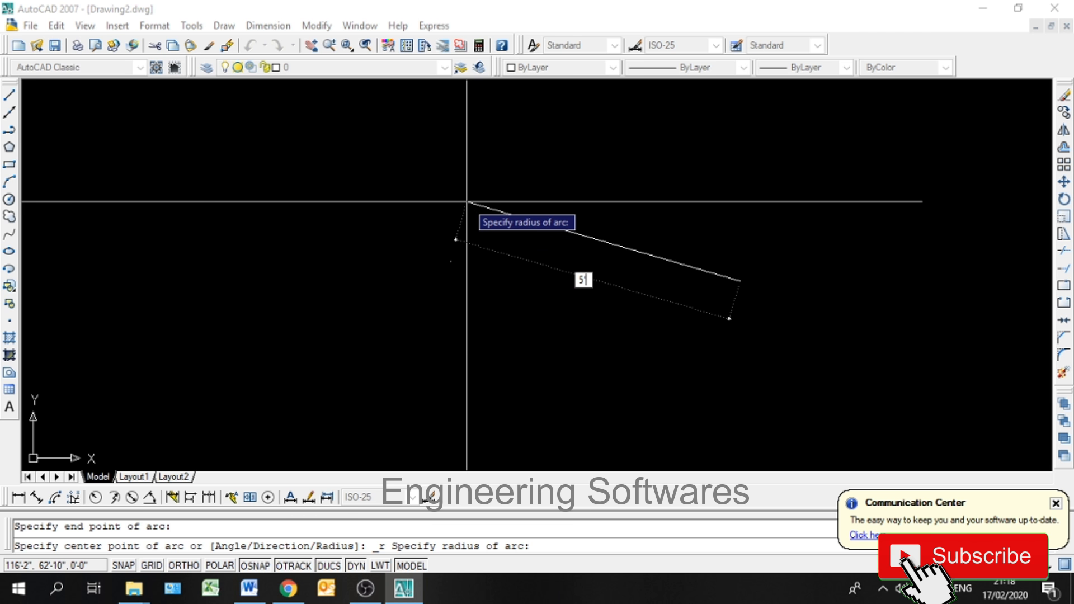
key(Return)
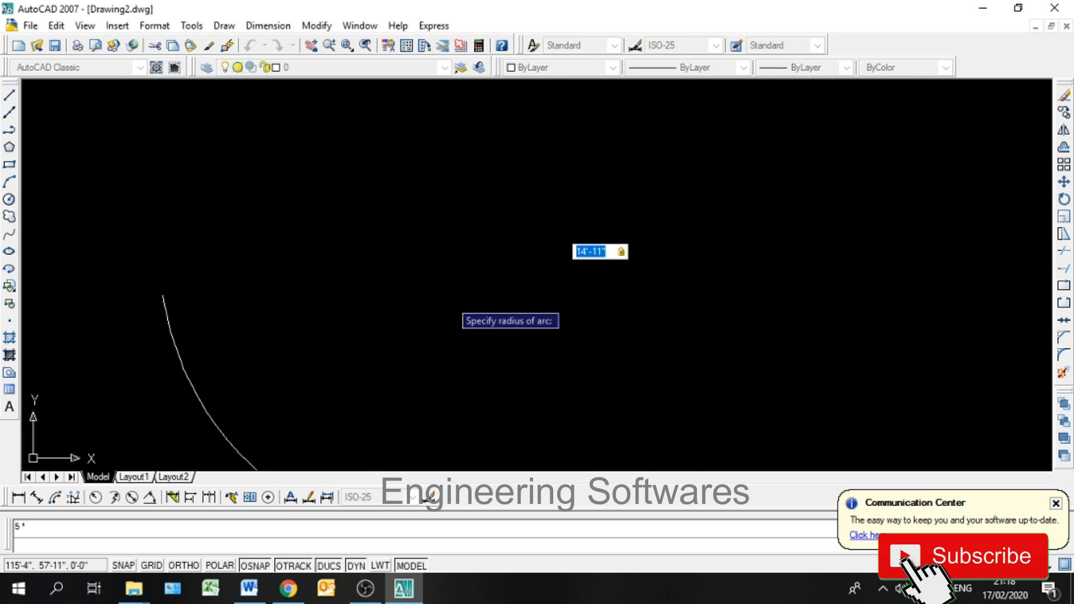
- Complete the wide, downward-bulging Start, End, Radius arc, and delete it
click(463, 300)
middle_drag(401, 292, 388, 190)
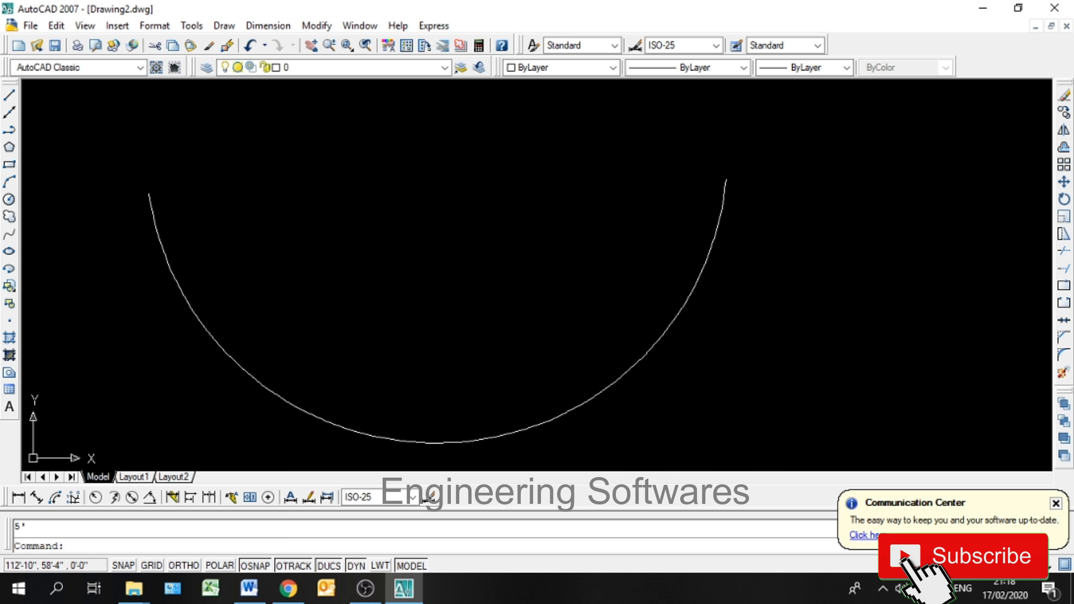
click(182, 352)
text(e)
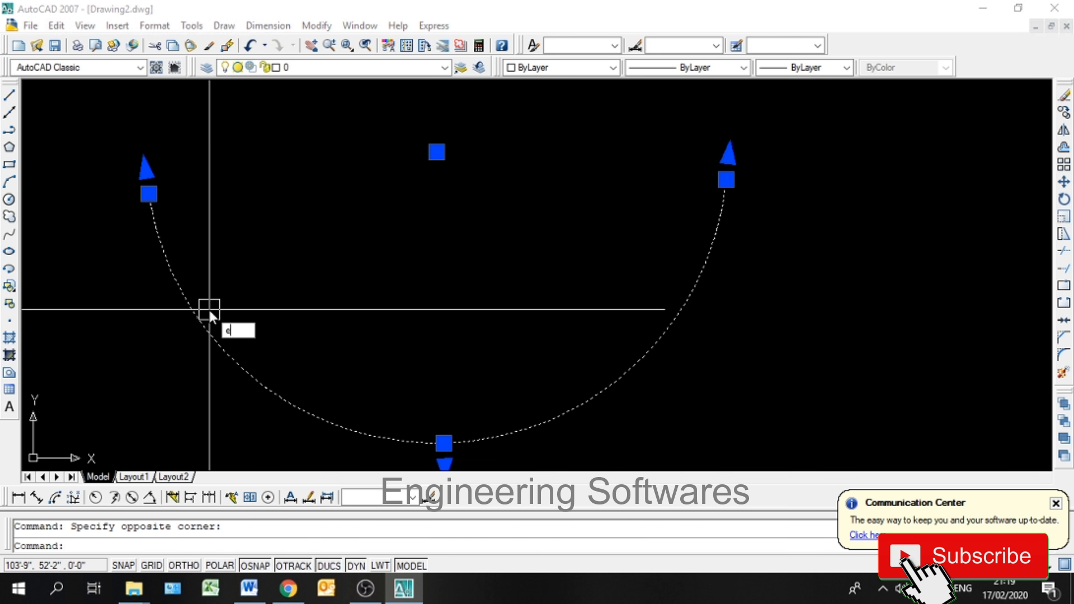
key(Return)
- Draw a wide, downward-bulging arc with the Center, Start, End method, starting left of the center and ending on its right side
click(223, 26)
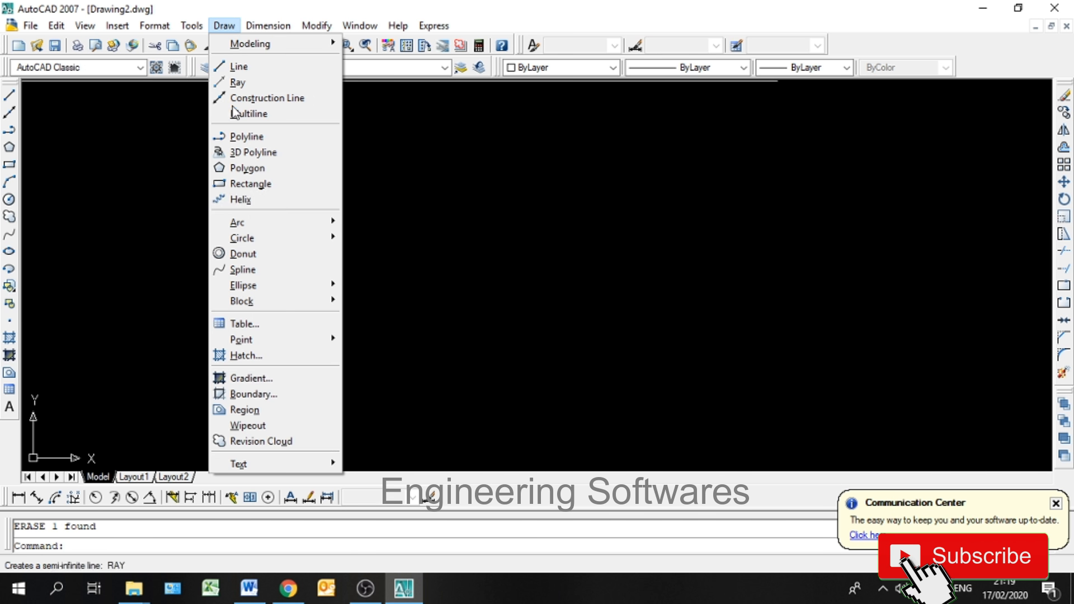
mouse_move(271, 227)
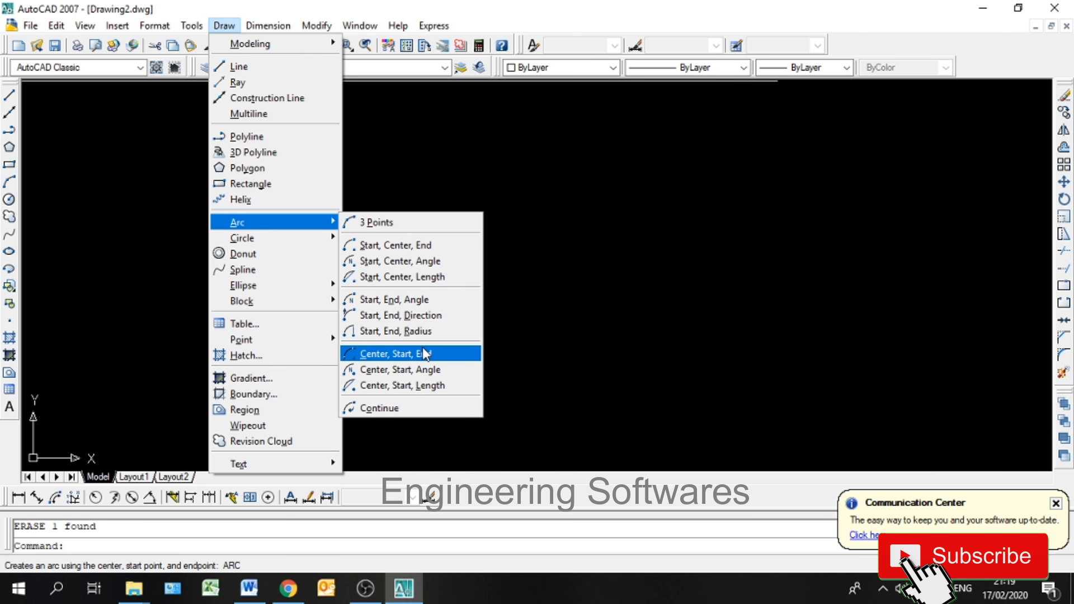
click(390, 356)
click(563, 342)
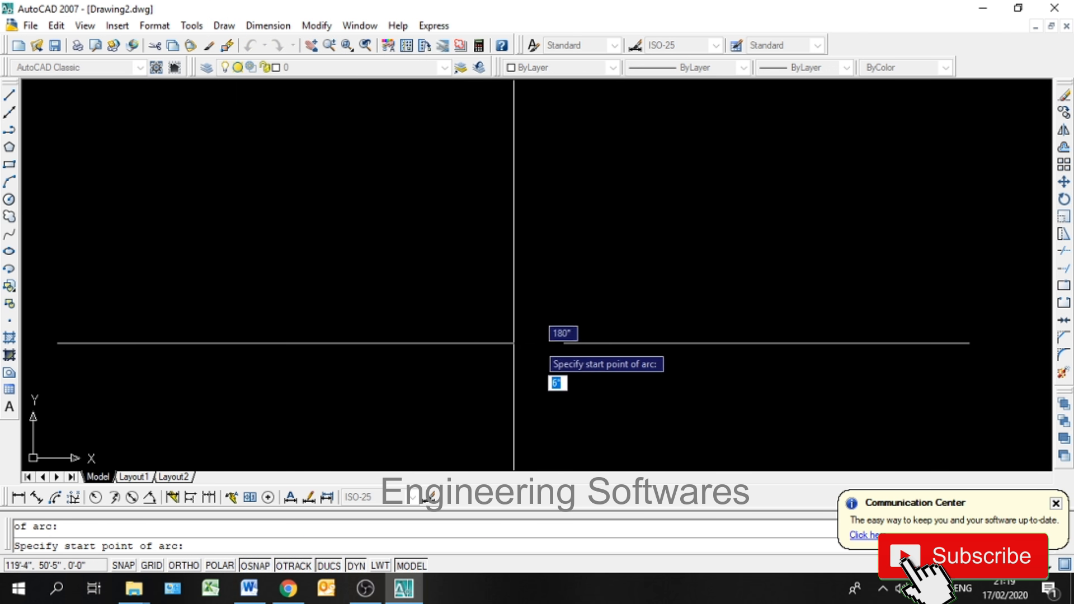
click(228, 325)
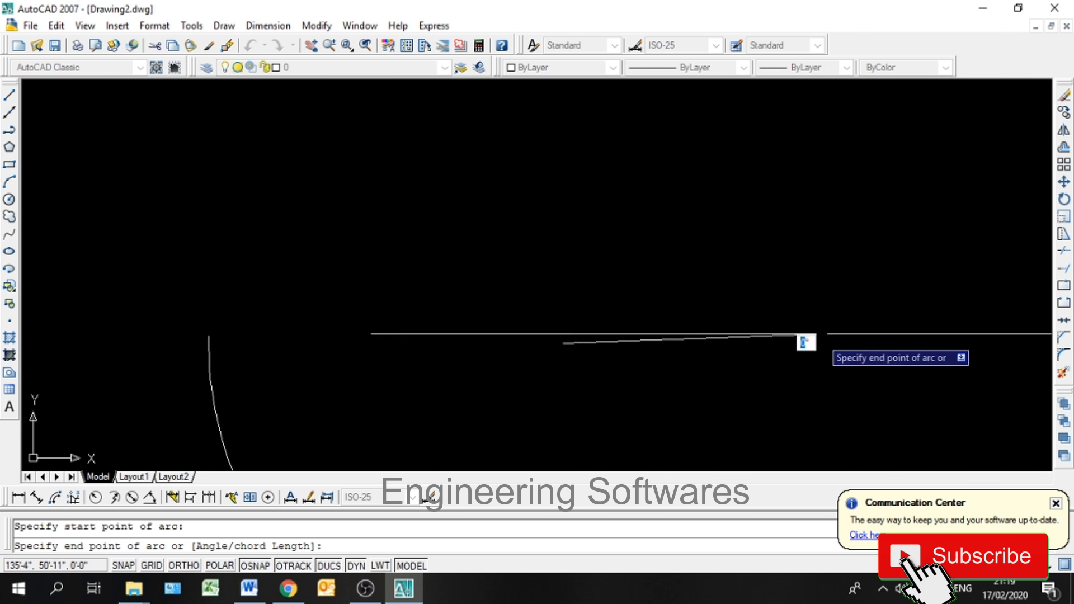
click(861, 314)
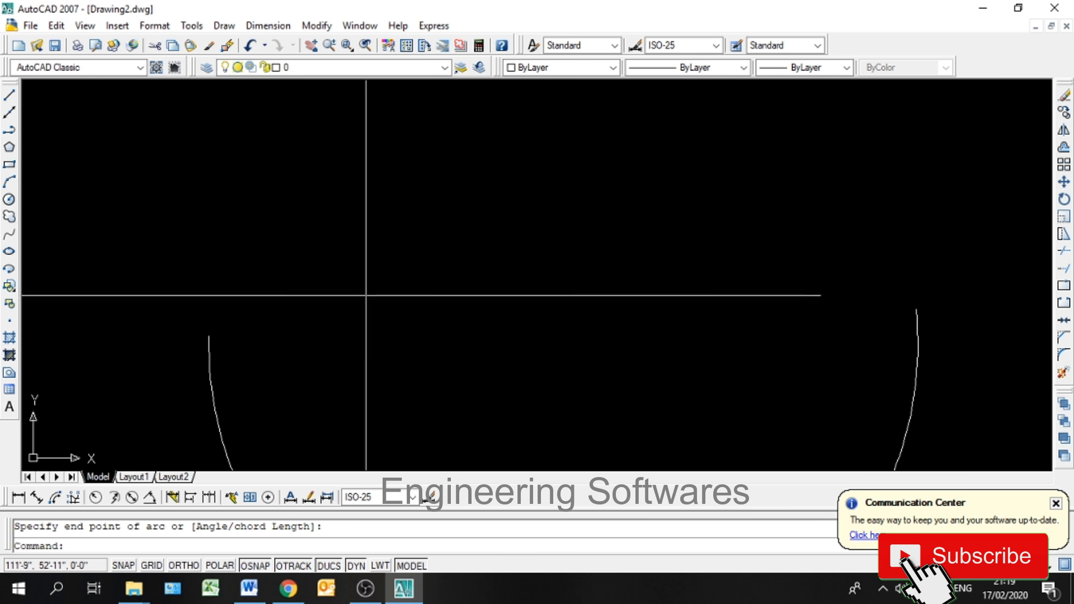
- Delete the downward-bulging Center, Start, End arc
middle_drag(359, 326, 305, 188)
click(246, 268)
click(141, 343)
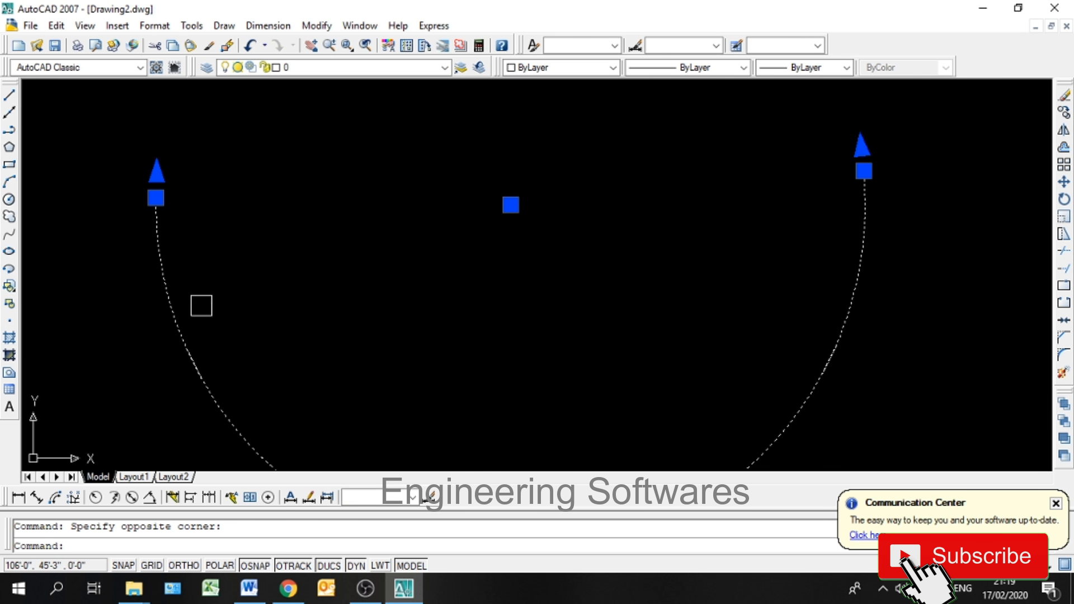
key(Delete)
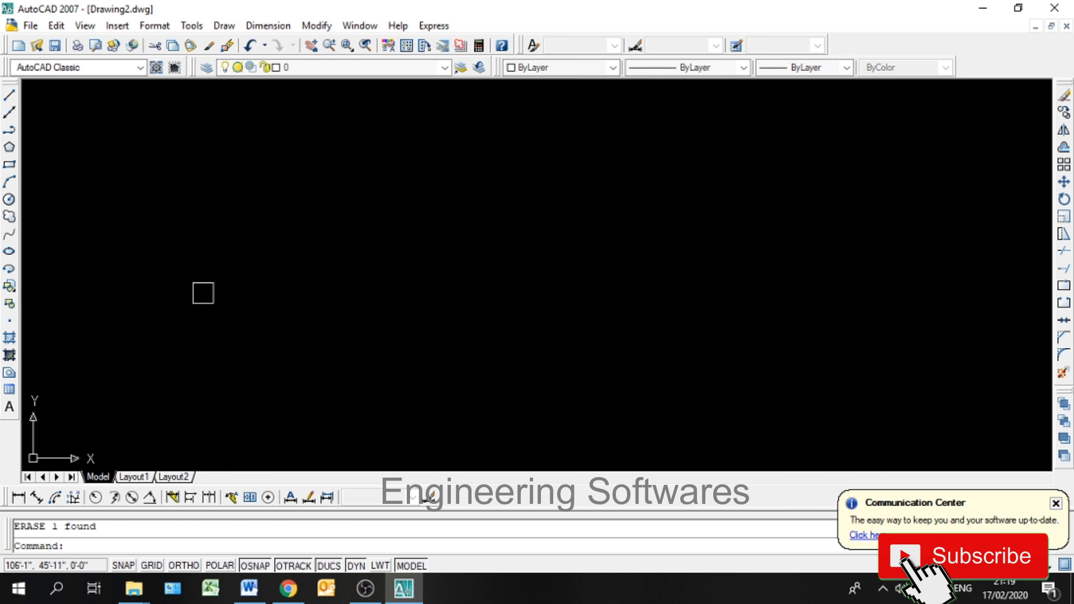
- Draw an arc with the Center, Start, Angle method, starting left of the center, at a 45° included angle
click(225, 26)
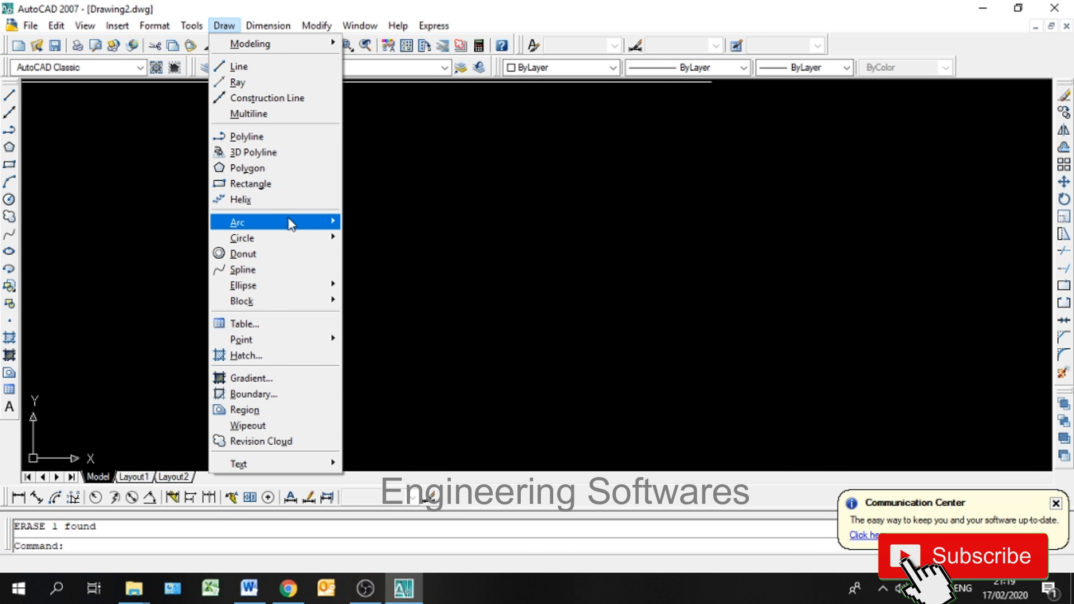
mouse_move(291, 224)
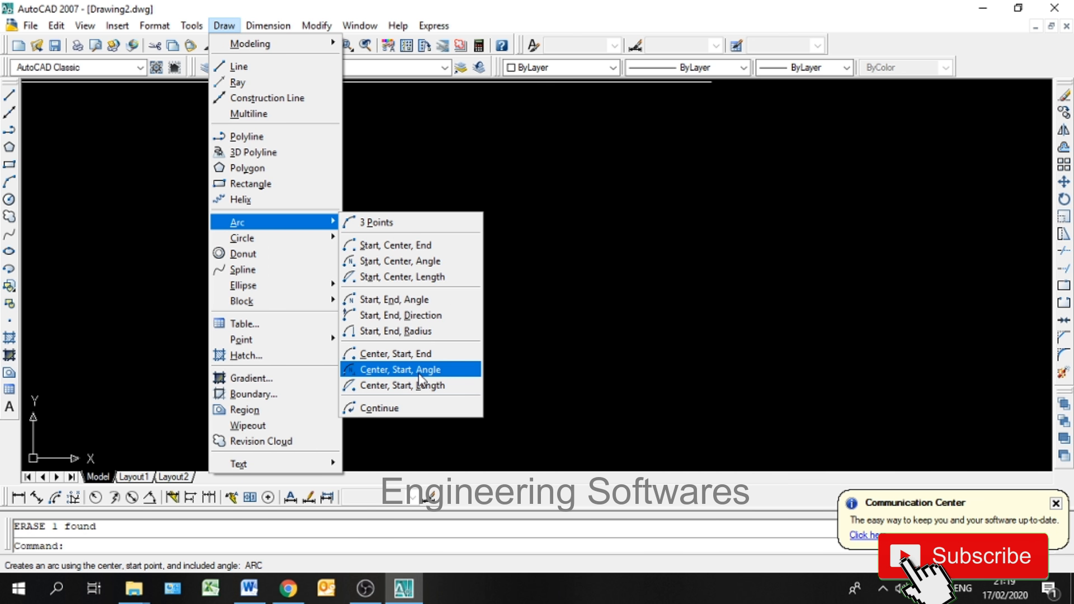
click(390, 370)
click(557, 310)
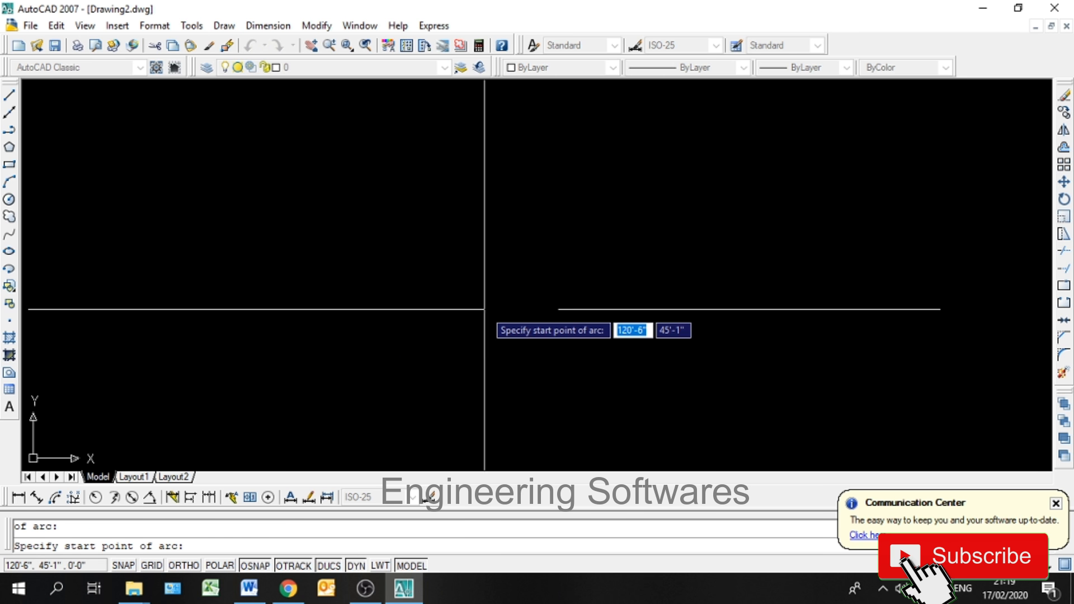
click(437, 278)
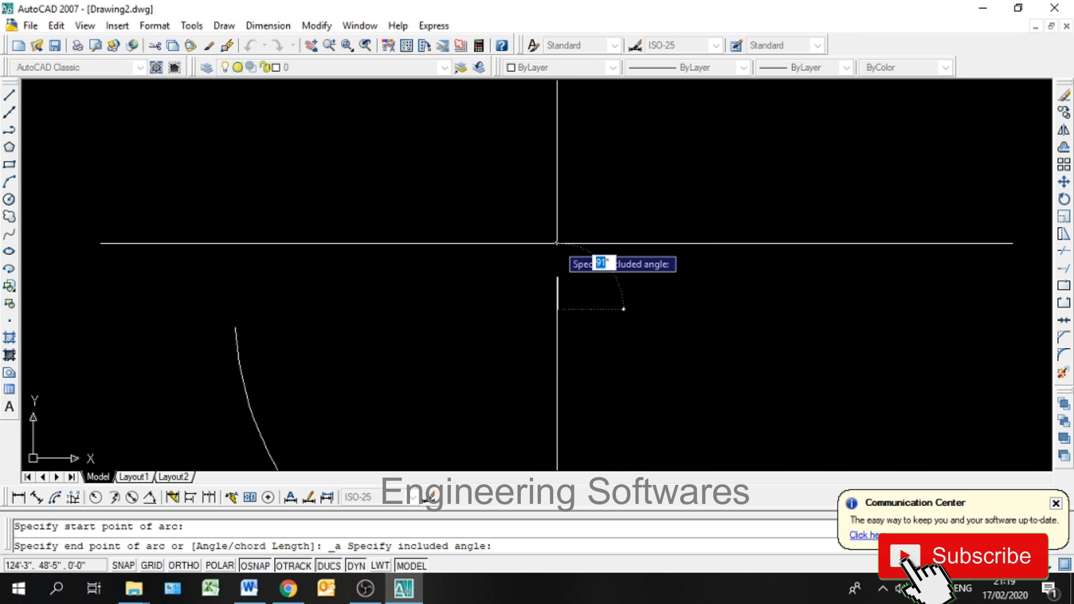
text(45)
key(Return)
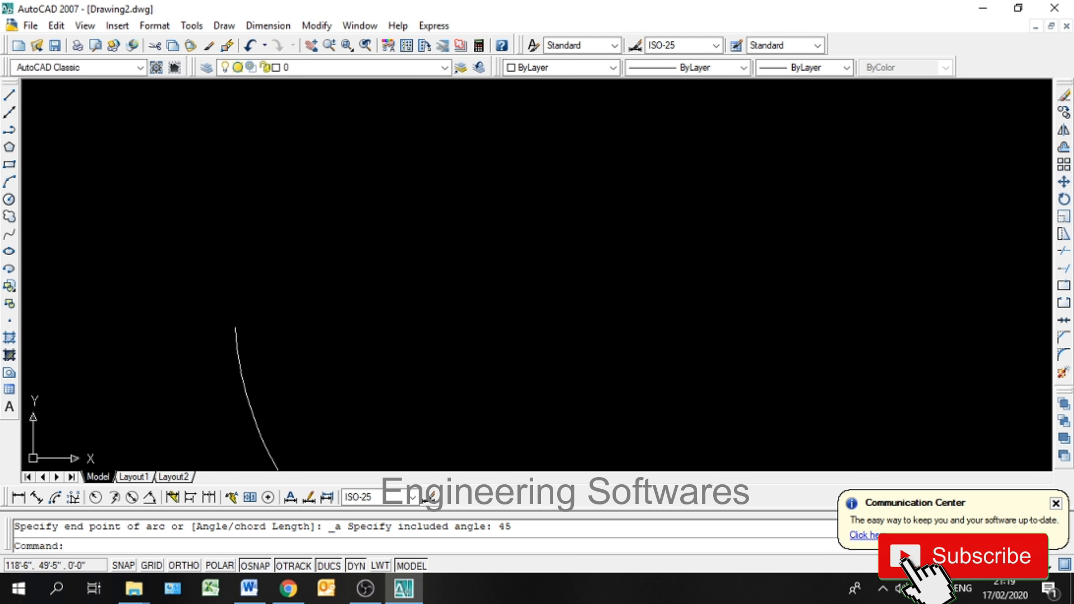
middle_drag(375, 239, 395, 136)
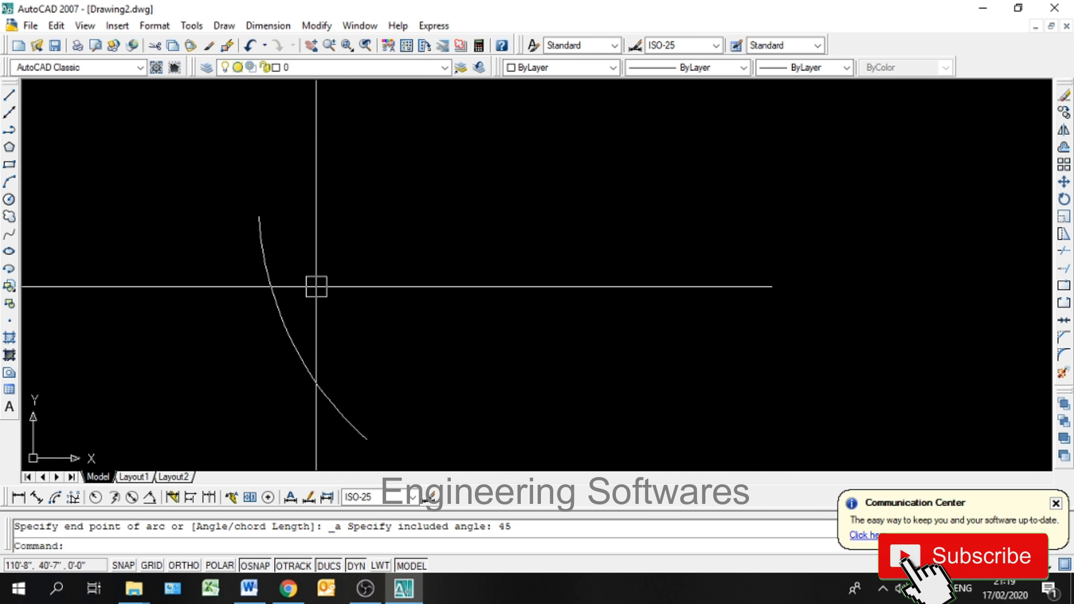
- Draw a second arc beside the 45° one with the Center, Start, Length method and a 15' chord length
click(224, 25)
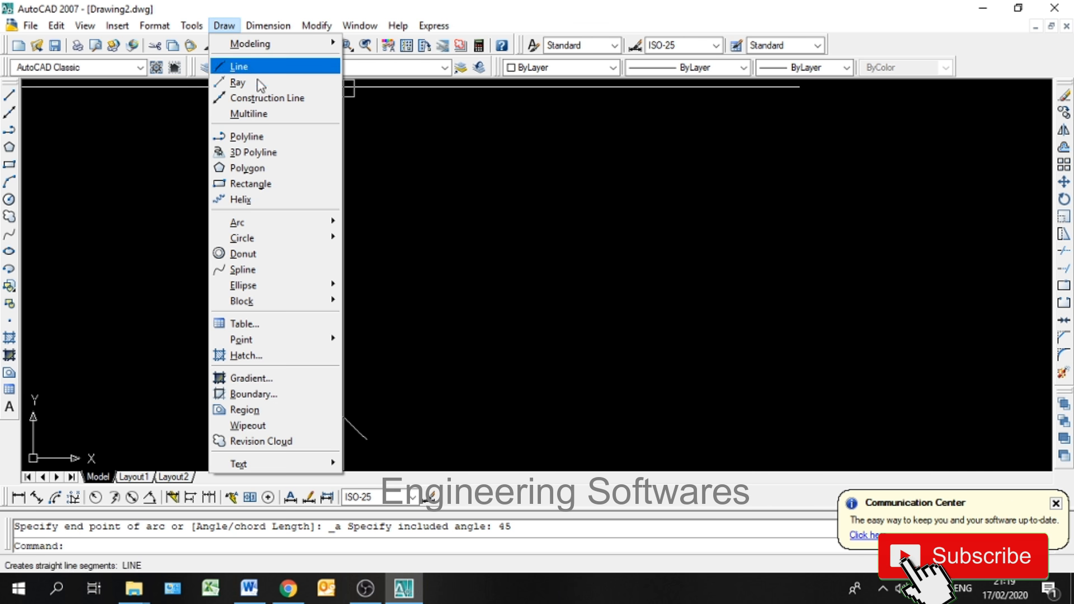
mouse_move(276, 230)
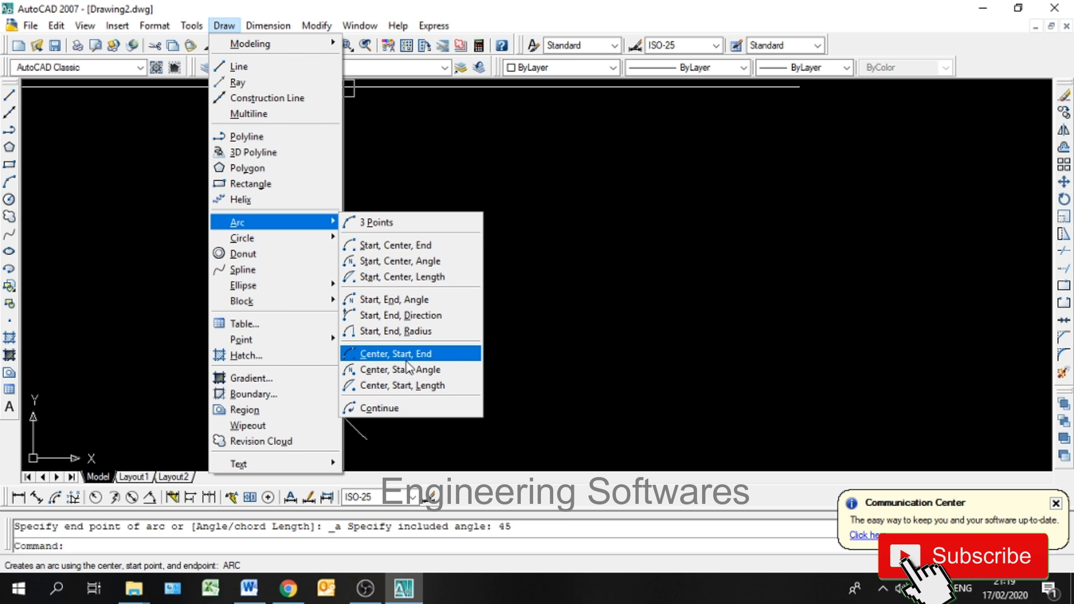
click(407, 386)
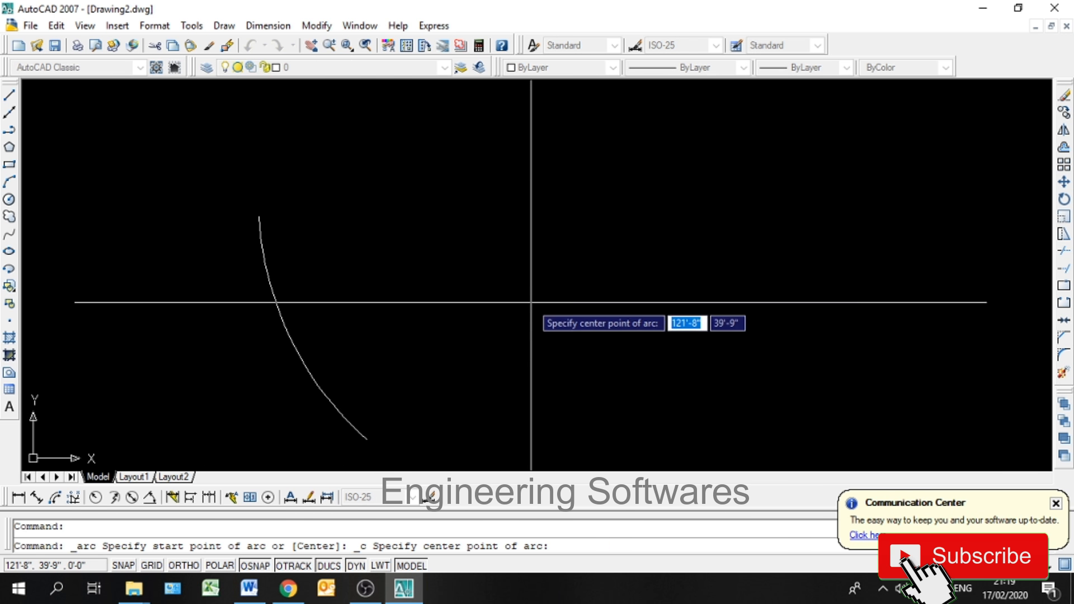
click(545, 294)
click(323, 297)
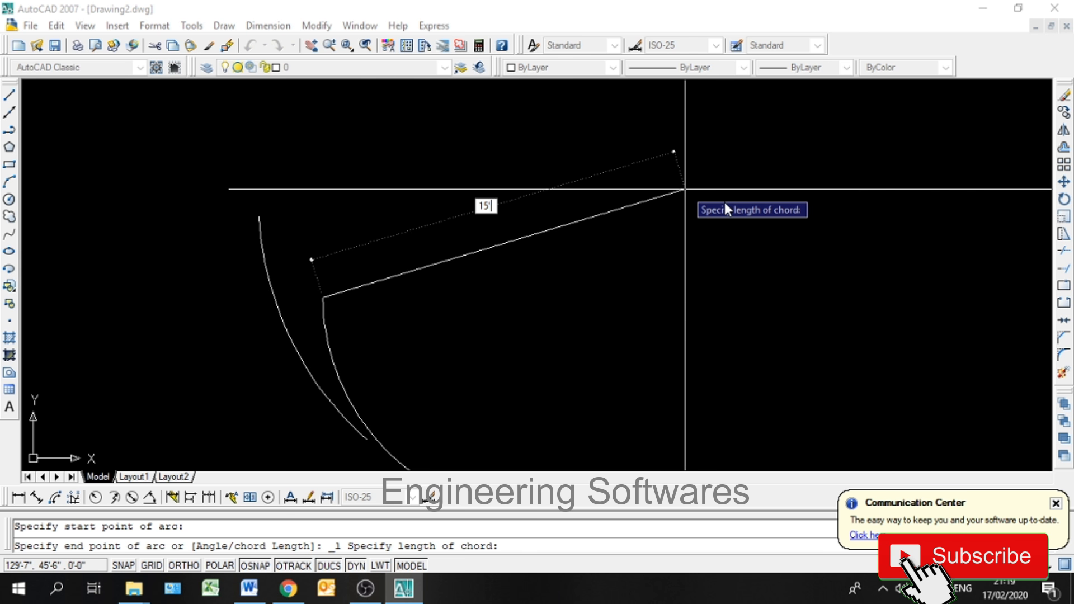
key(Return)
mouse_move(462, 296)
middle_down()
mouse_move(450, 175)
mouse_move(413, 235)
middle_up()
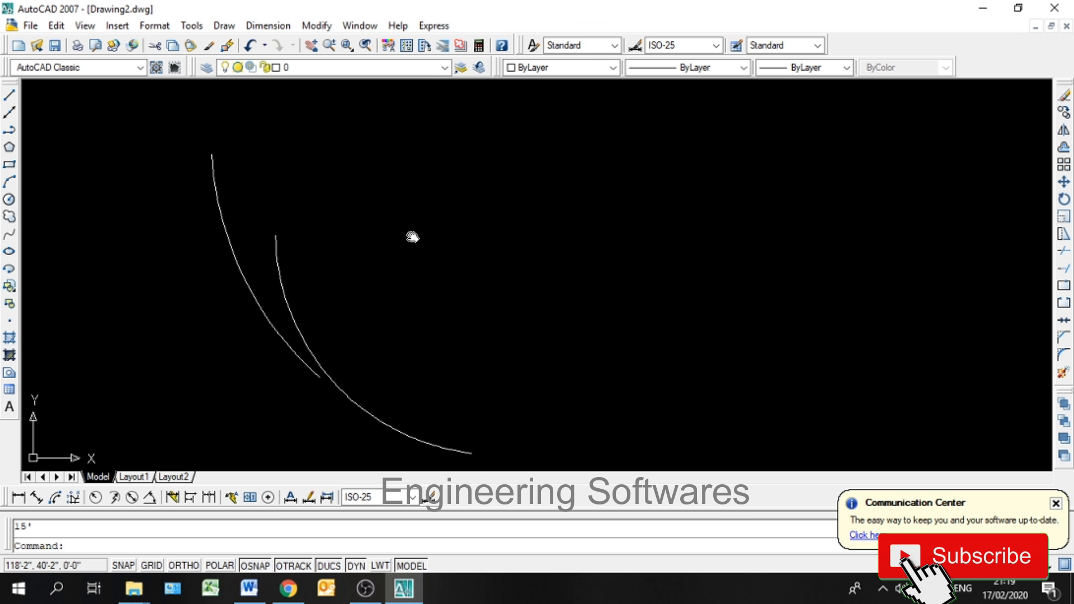
- Draw a tangent arc with the Continue method from the lower end of the 15' chord arc, curling up and back to the left
click(224, 26)
click(268, 25)
click(224, 26)
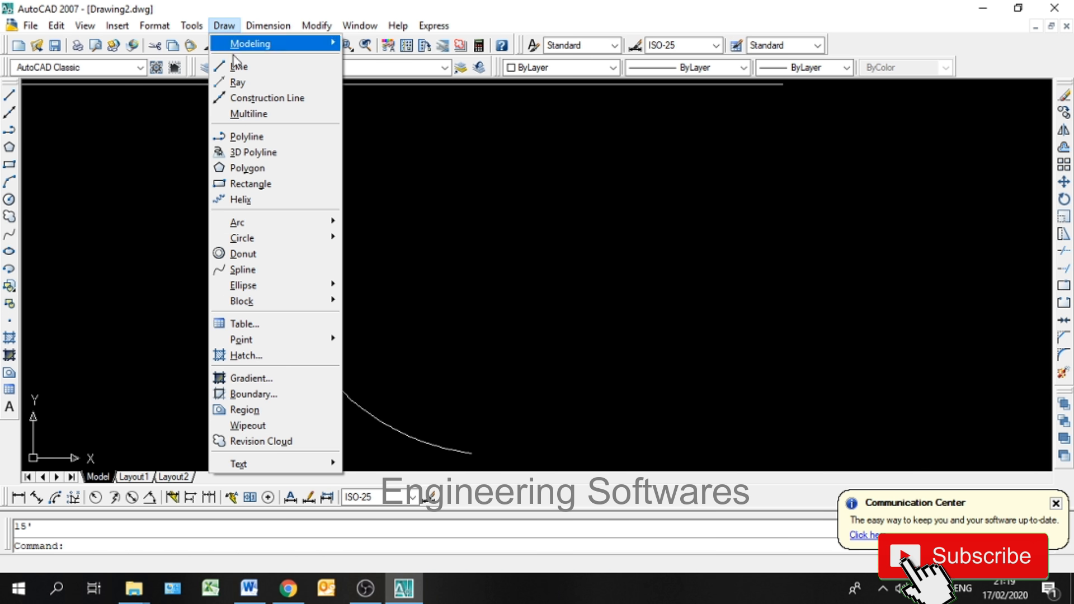
mouse_move(294, 224)
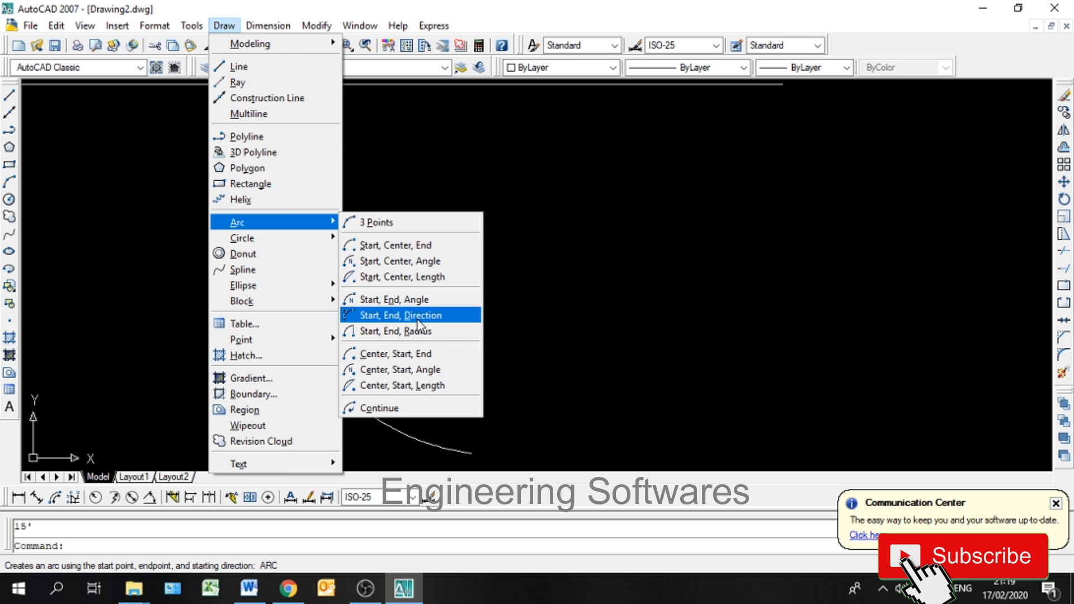
click(412, 407)
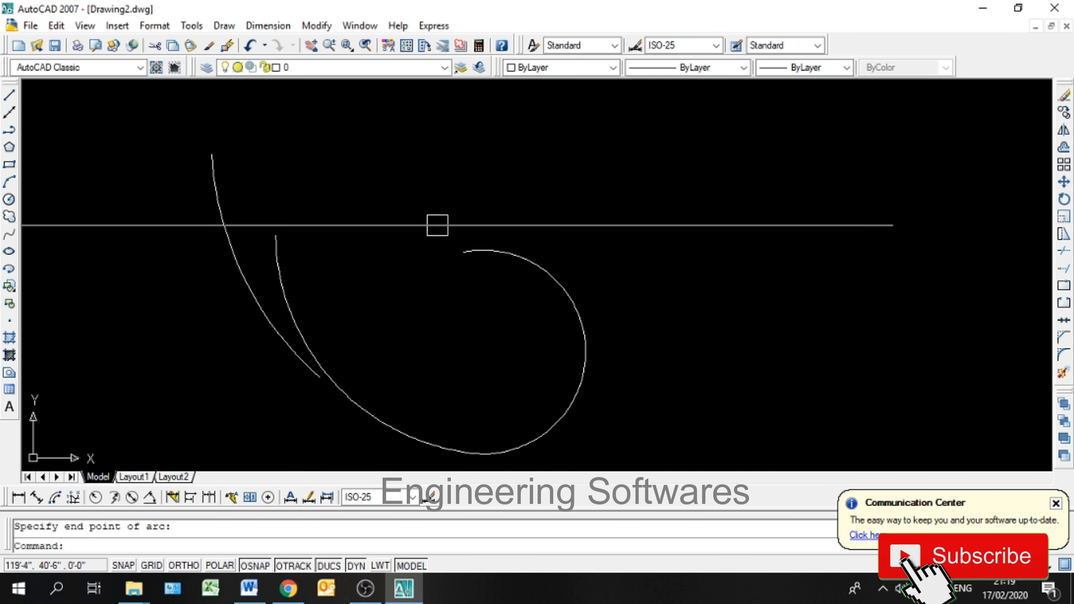
click(455, 249)
- Delete the curled arc drawn with the Continue method
click(498, 223)
click(437, 257)
key(Delete)
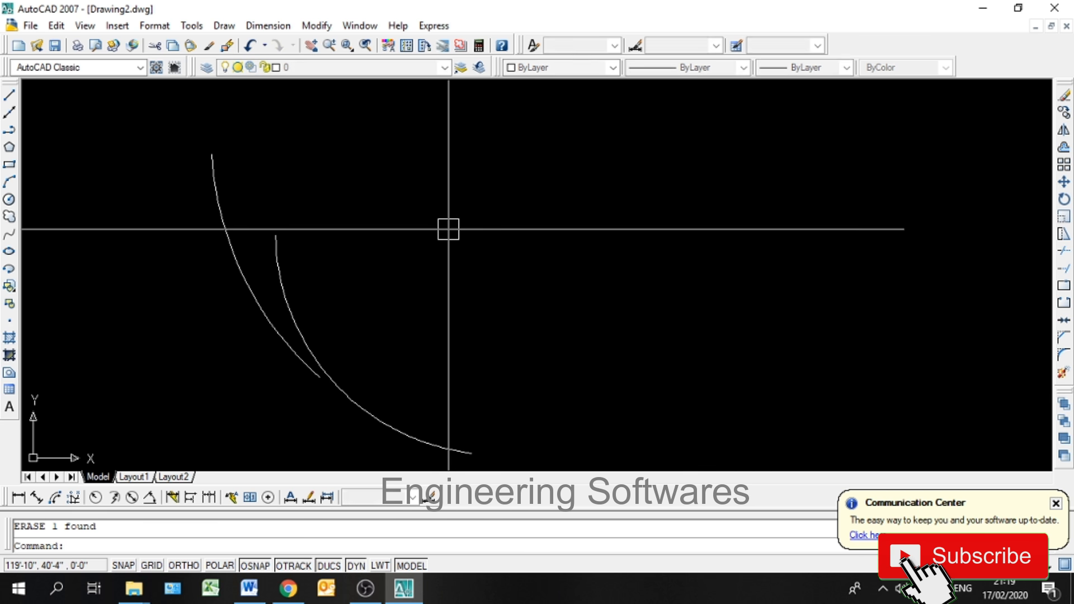
- Draw a wide, upward-bulging arc with the 3 Points method above and to the right of the existing arcs
click(224, 26)
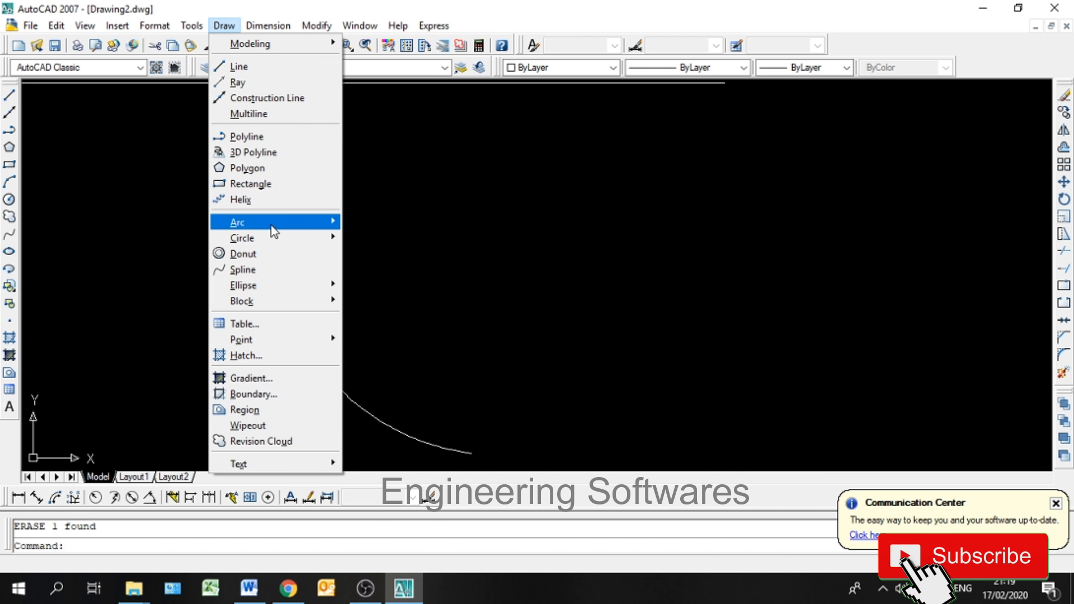
mouse_move(274, 231)
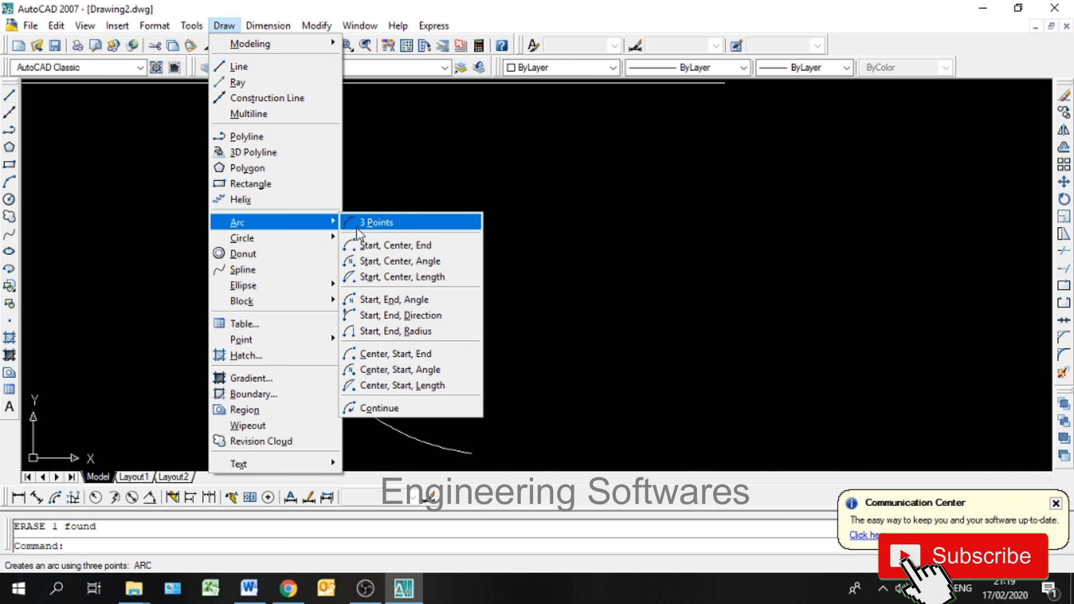
click(370, 222)
click(375, 166)
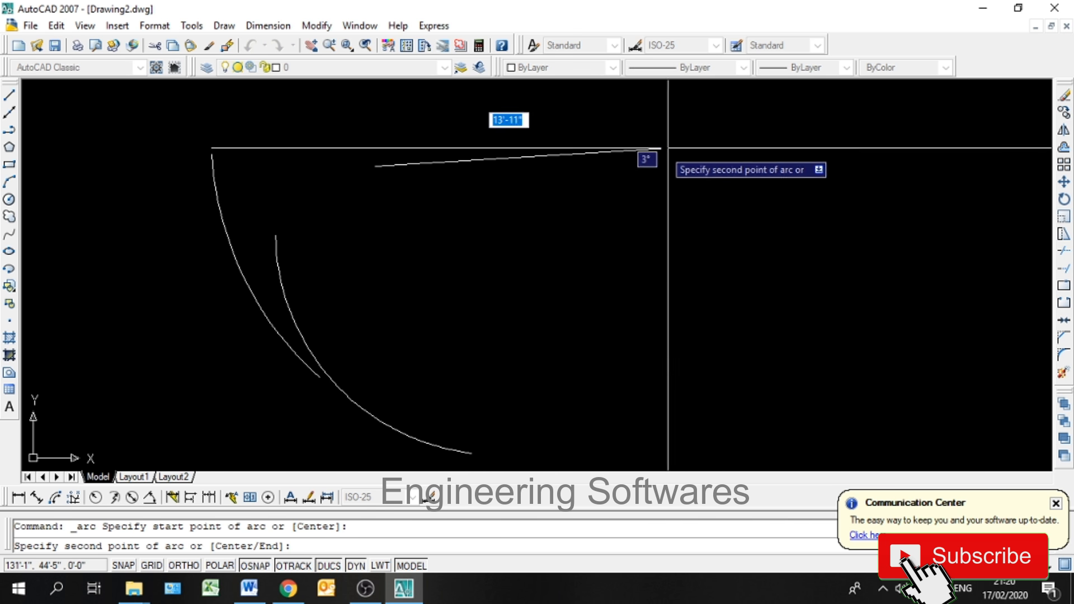
click(694, 139)
click(832, 201)
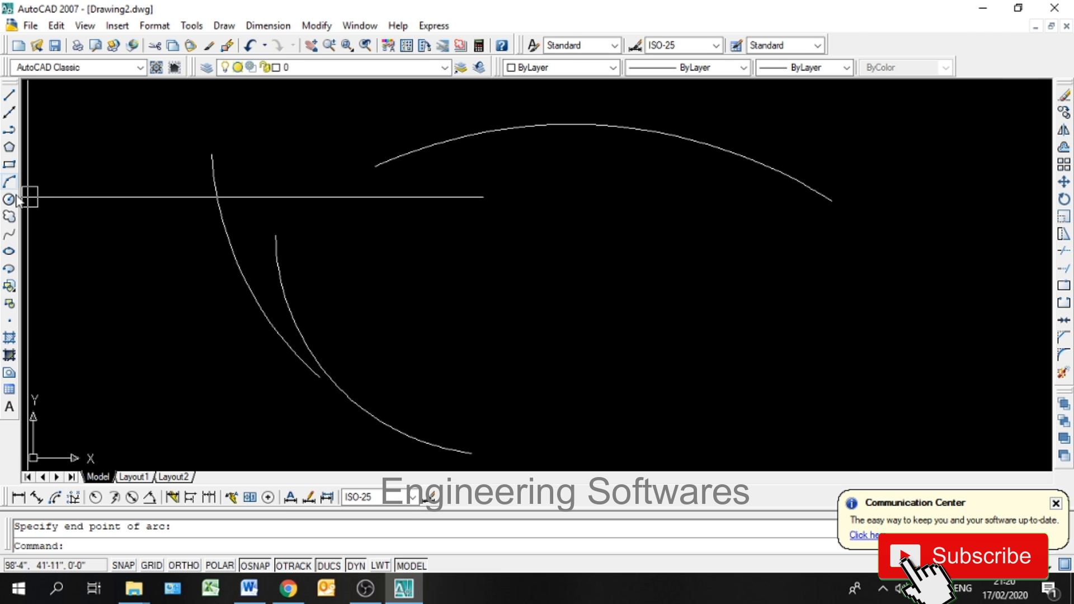
- Draw a large, downward-bulging arc with the Start, Center, End method, centered below the 3 Points arc
click(225, 26)
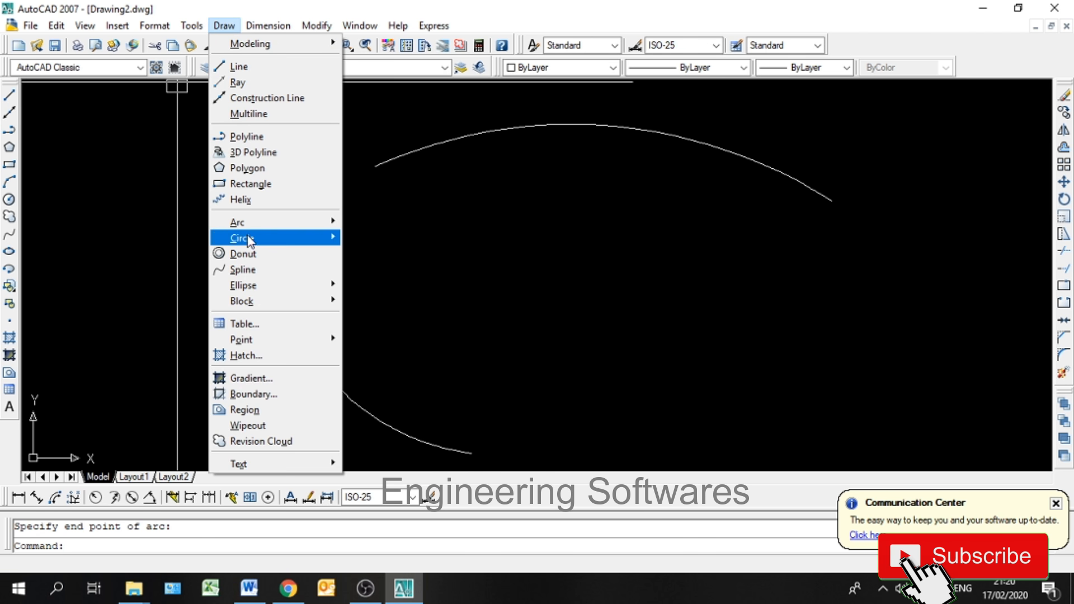
mouse_move(272, 222)
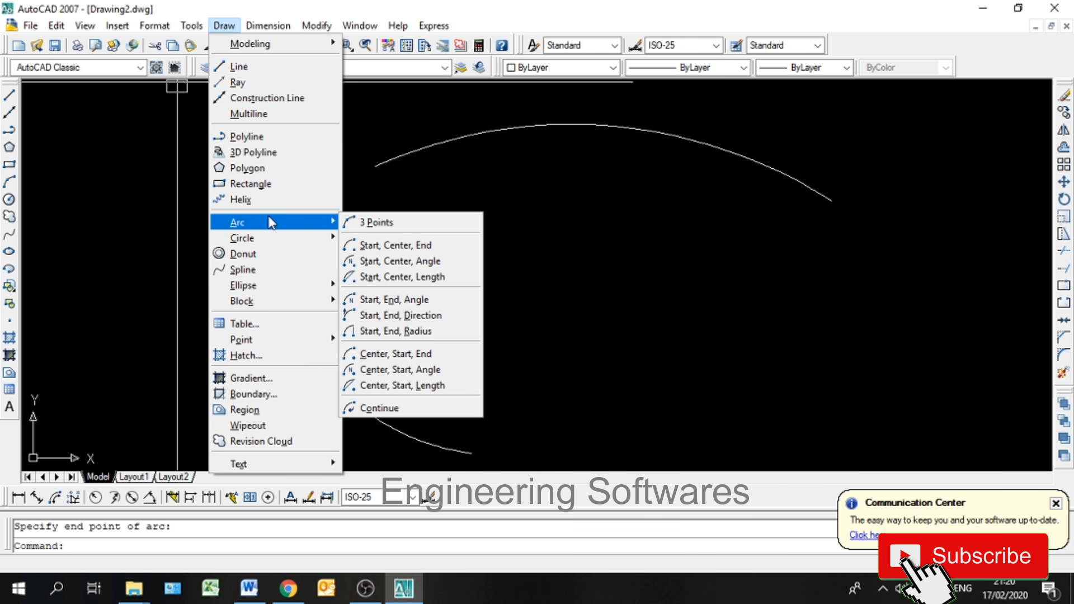
click(415, 243)
click(326, 236)
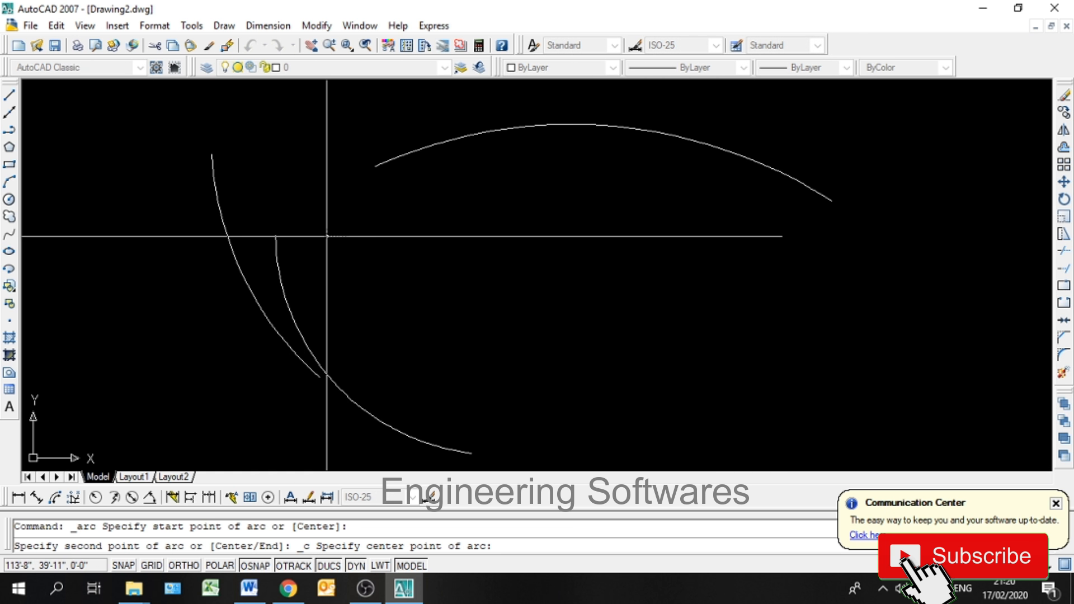
click(630, 171)
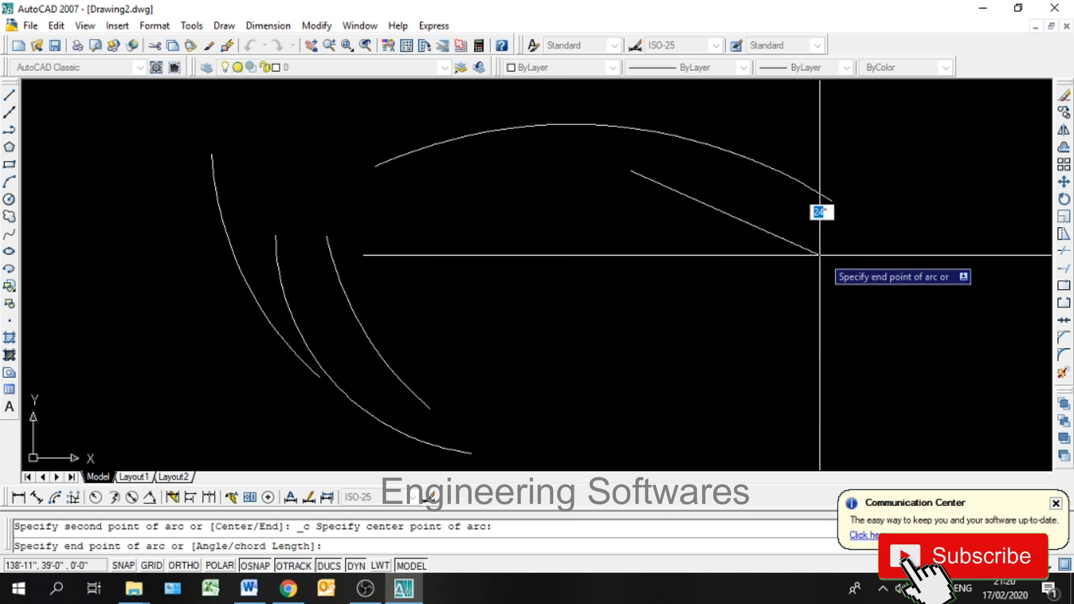
click(842, 252)
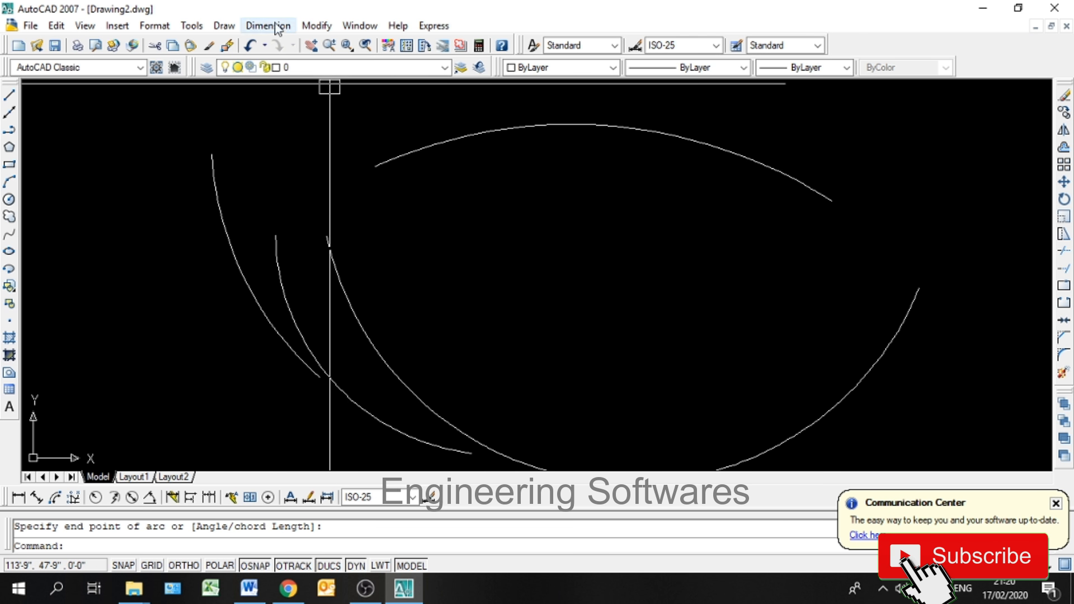
- Draw an arc with the Start, Center, Angle method inside the large downward-bulging arc, using a 45-degree included angle
click(224, 26)
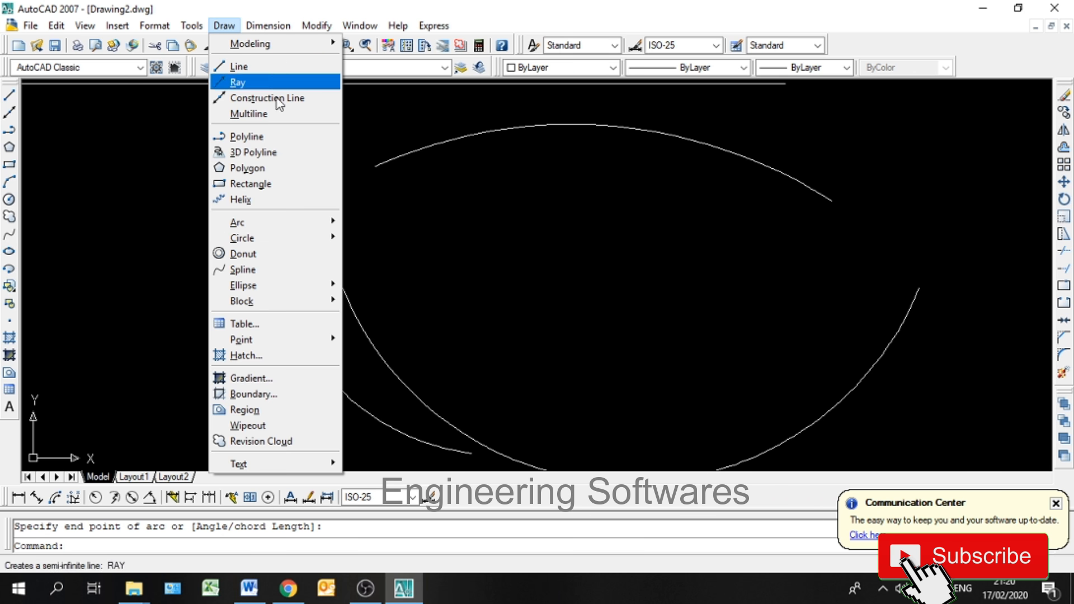
mouse_move(285, 228)
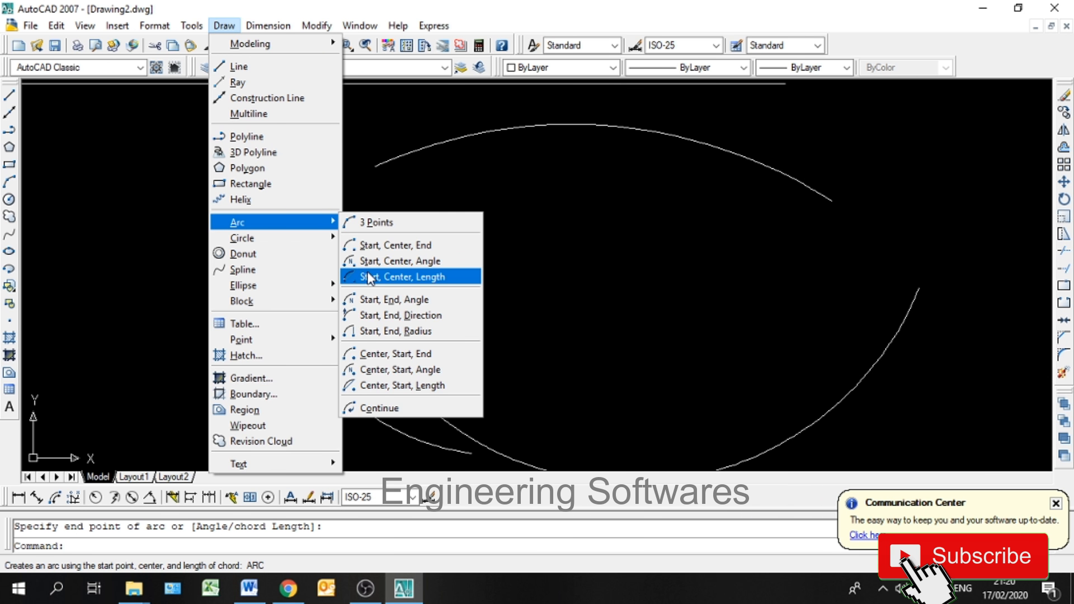
click(392, 261)
click(398, 228)
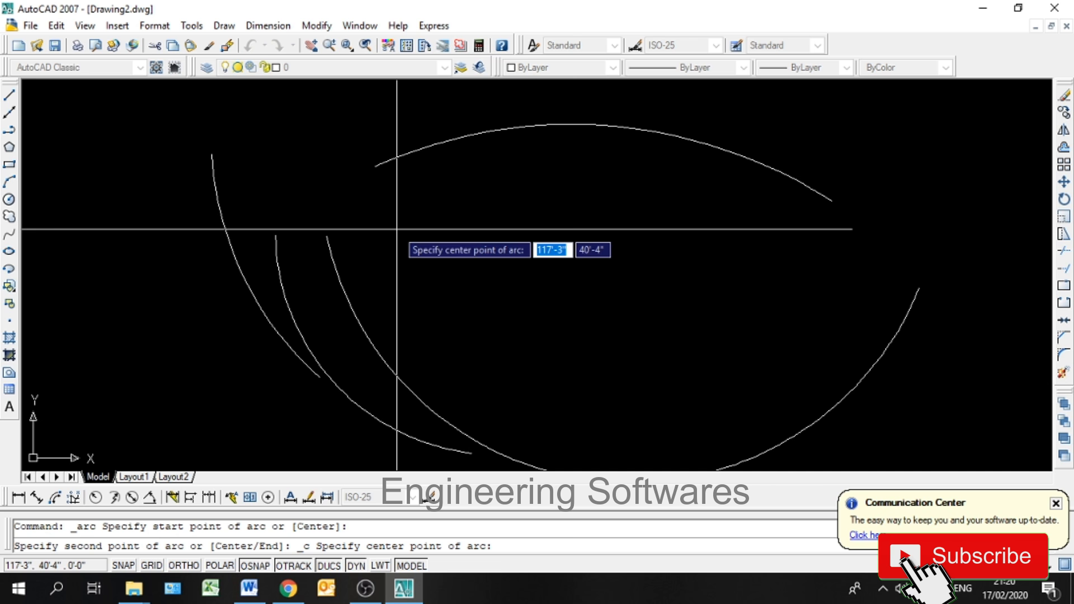
click(658, 235)
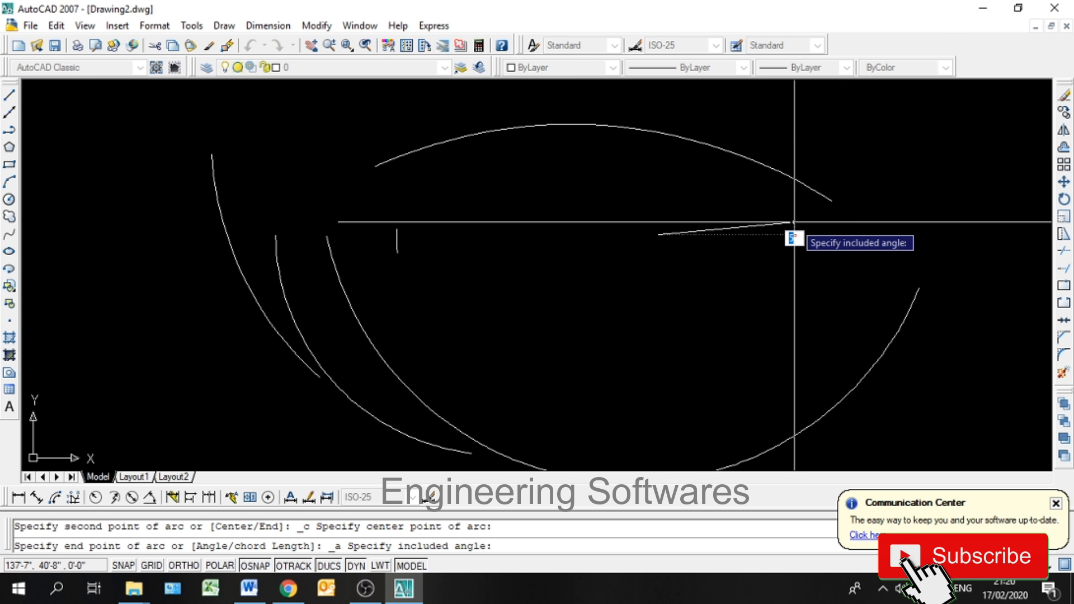
key(Return)
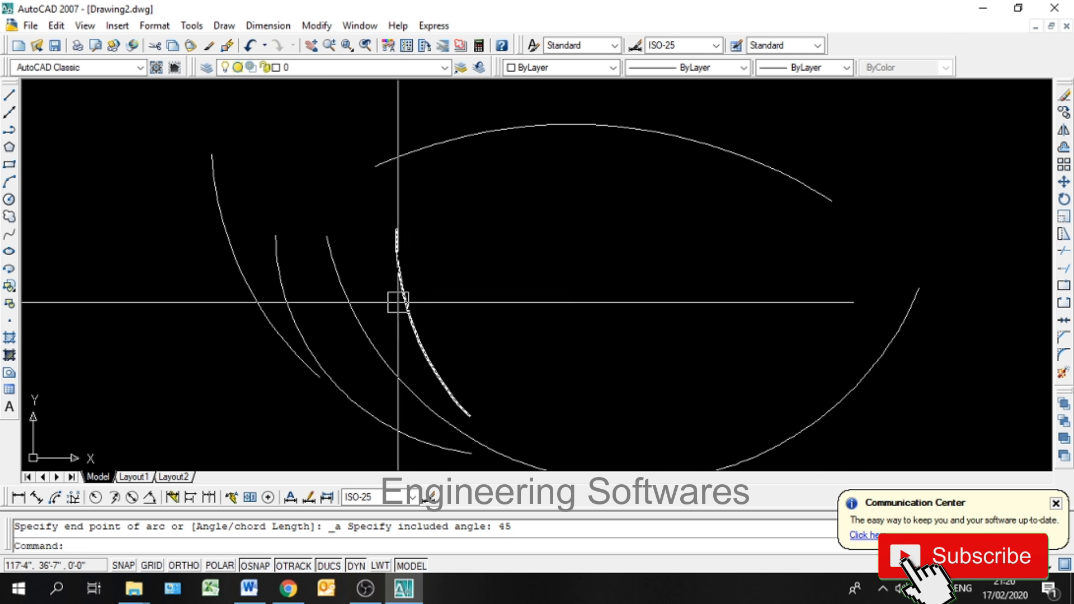
- Draw an arc with the Start, Center, Length method just right of the 45-degree arc, using a 15' chord length
click(223, 26)
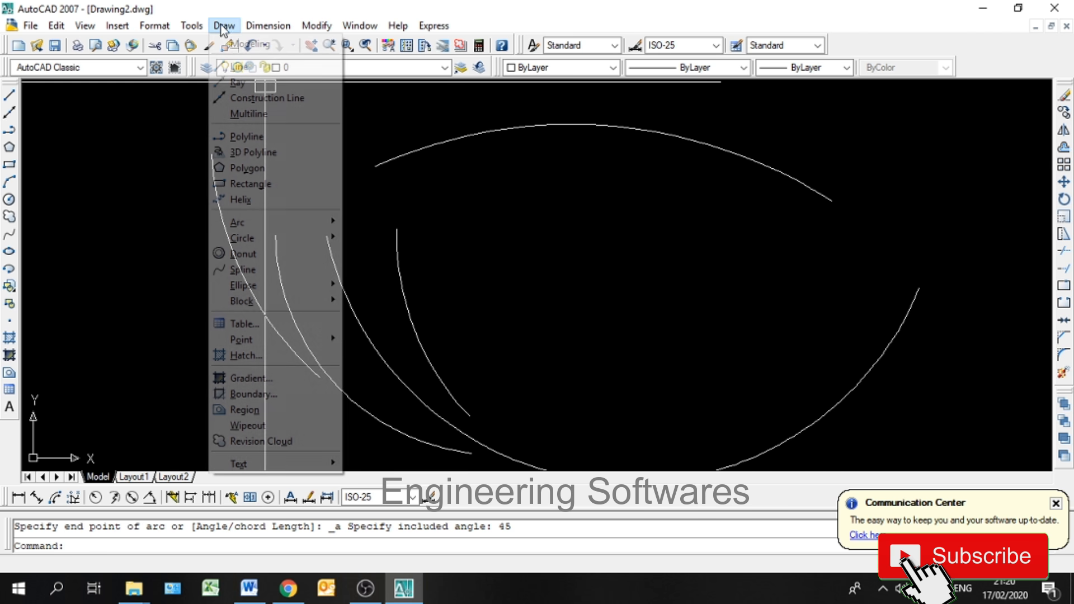
mouse_move(259, 224)
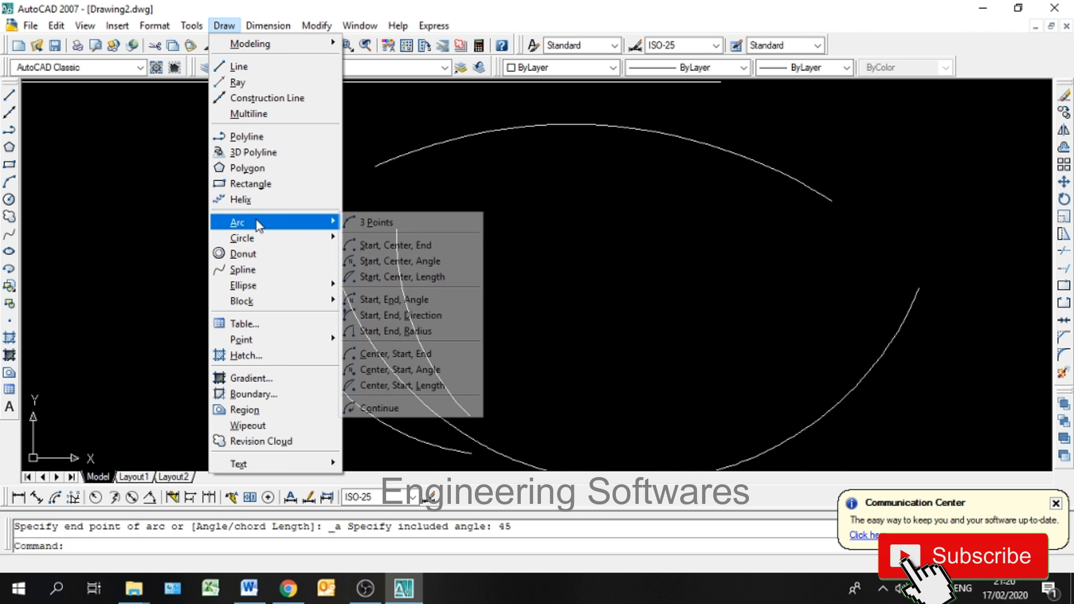
click(382, 278)
click(438, 243)
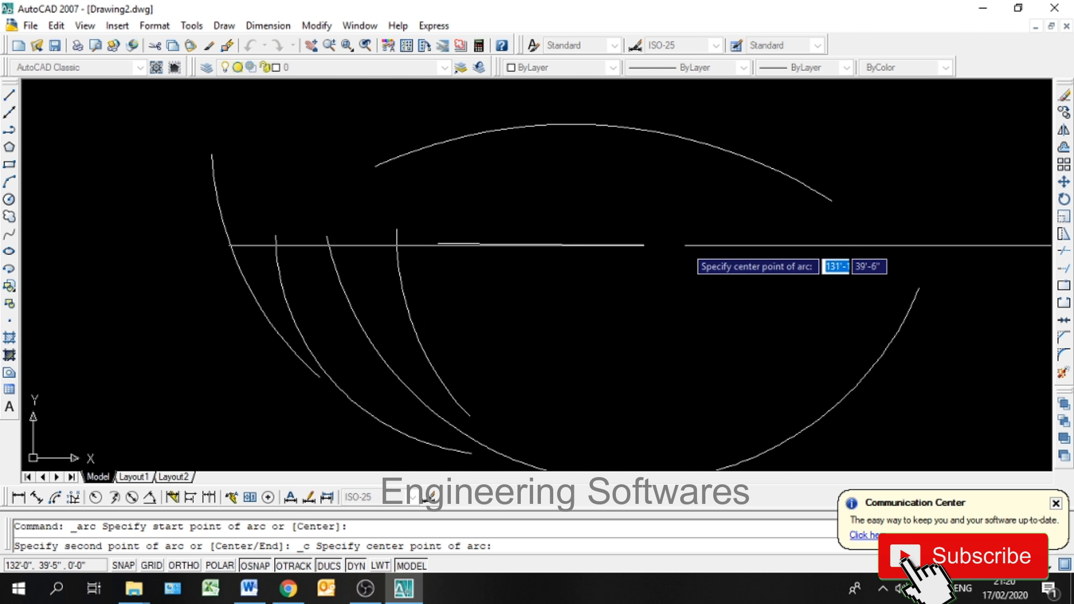
click(710, 230)
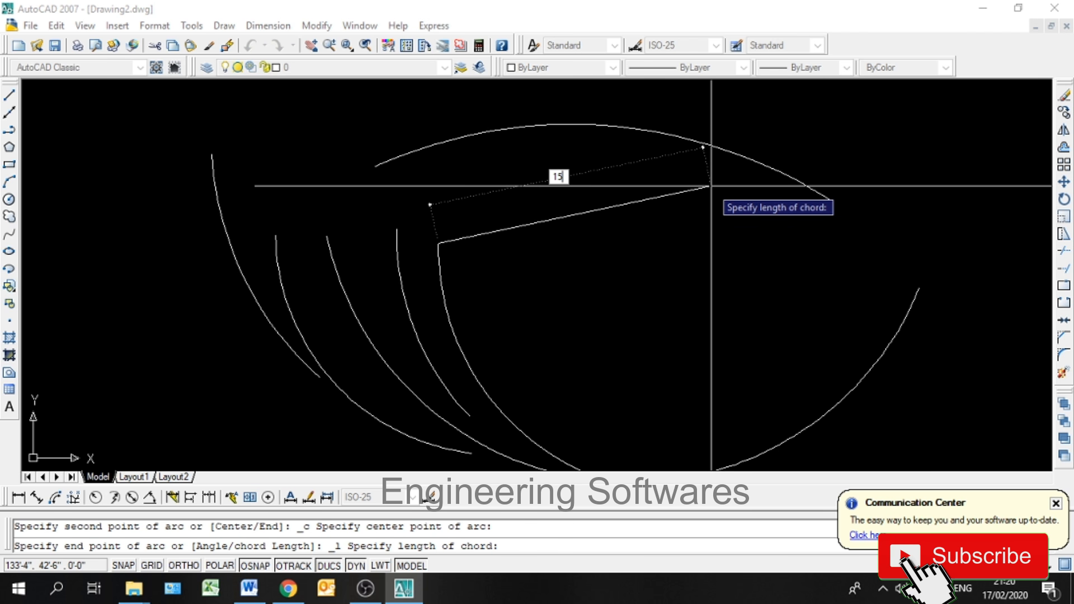
text(15)
key(Return)
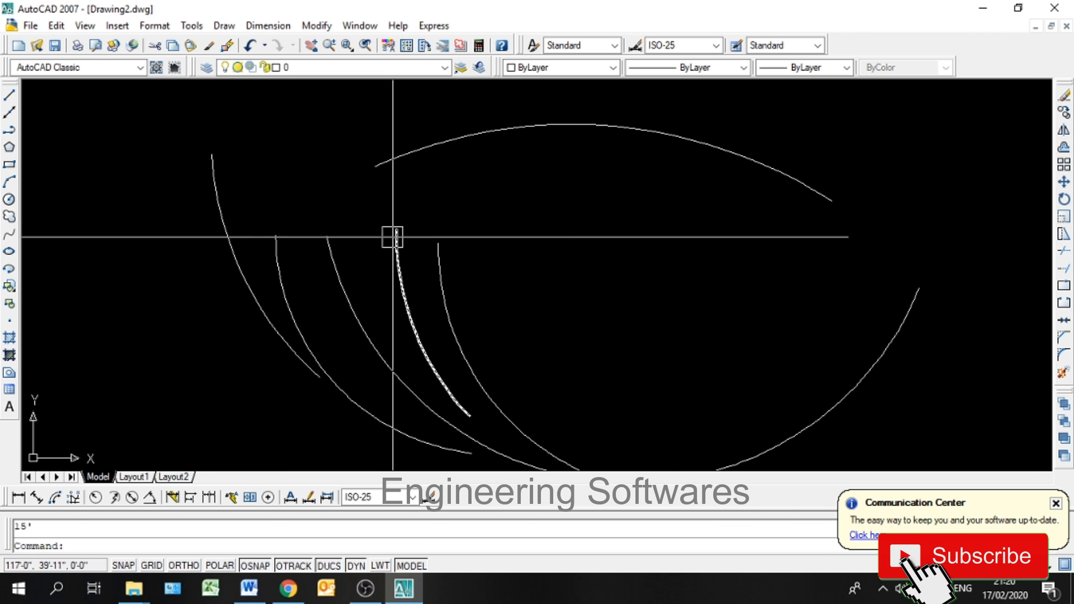
click(436, 257)
click(535, 224)
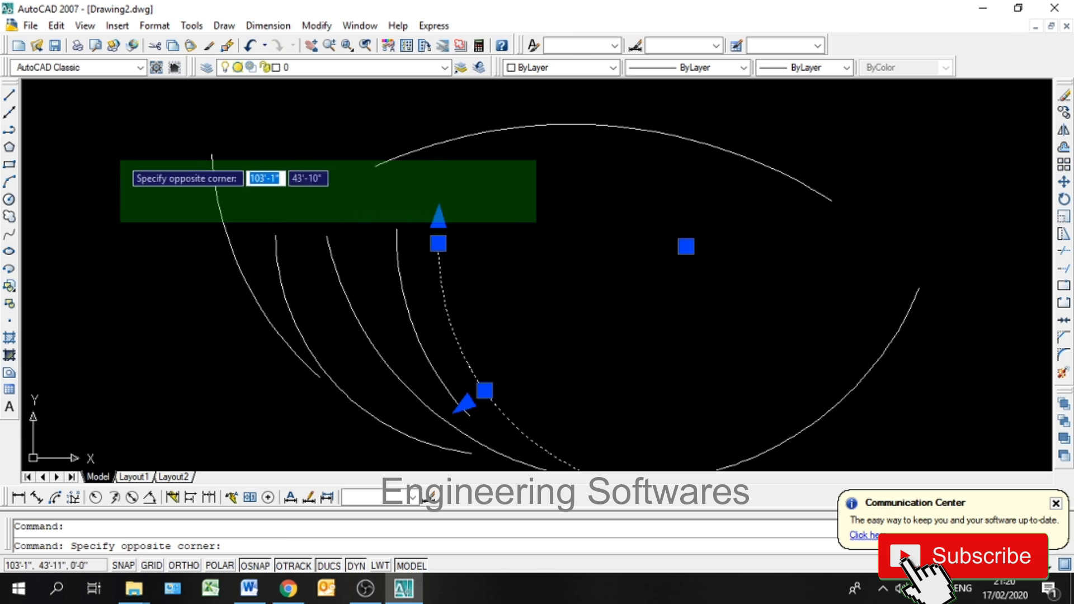
click(124, 163)
click(543, 271)
click(9, 356)
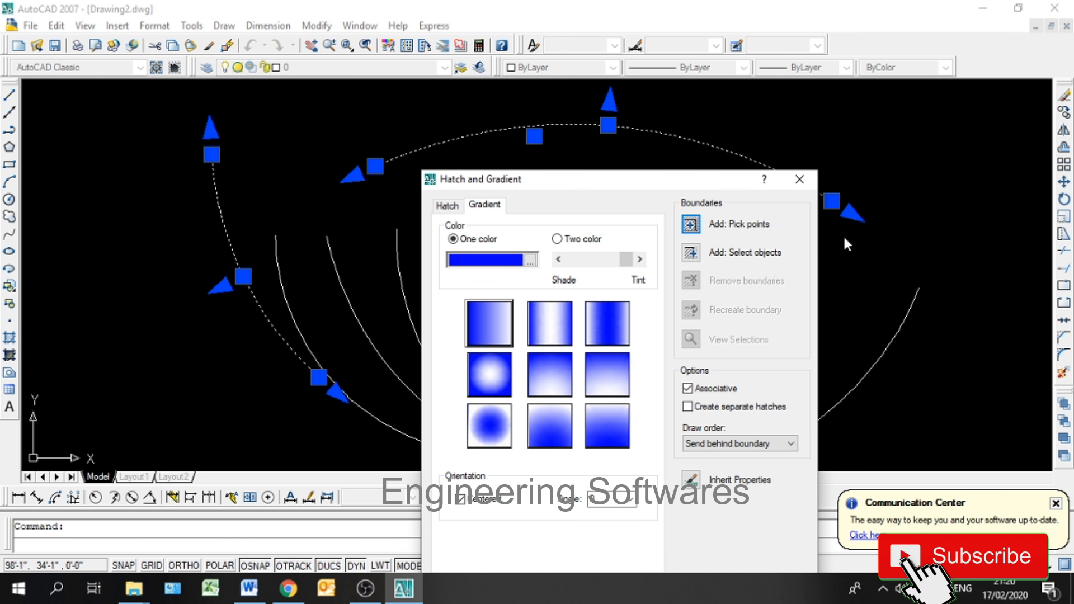
click(804, 179)
- Erase all the arcs in the drawing and undo the deletion
click(611, 285)
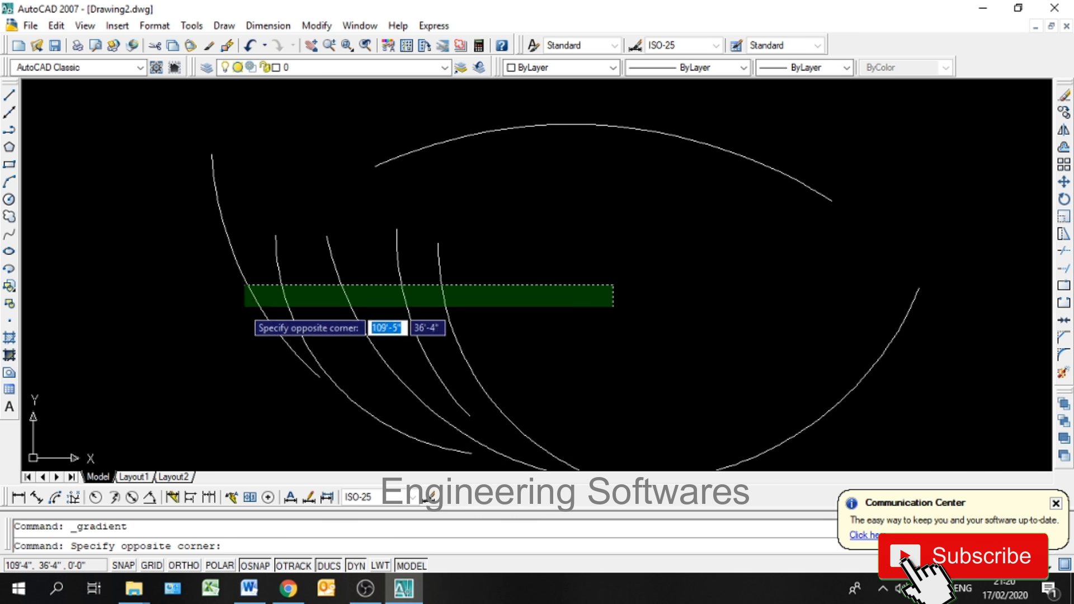
click(215, 310)
click(601, 128)
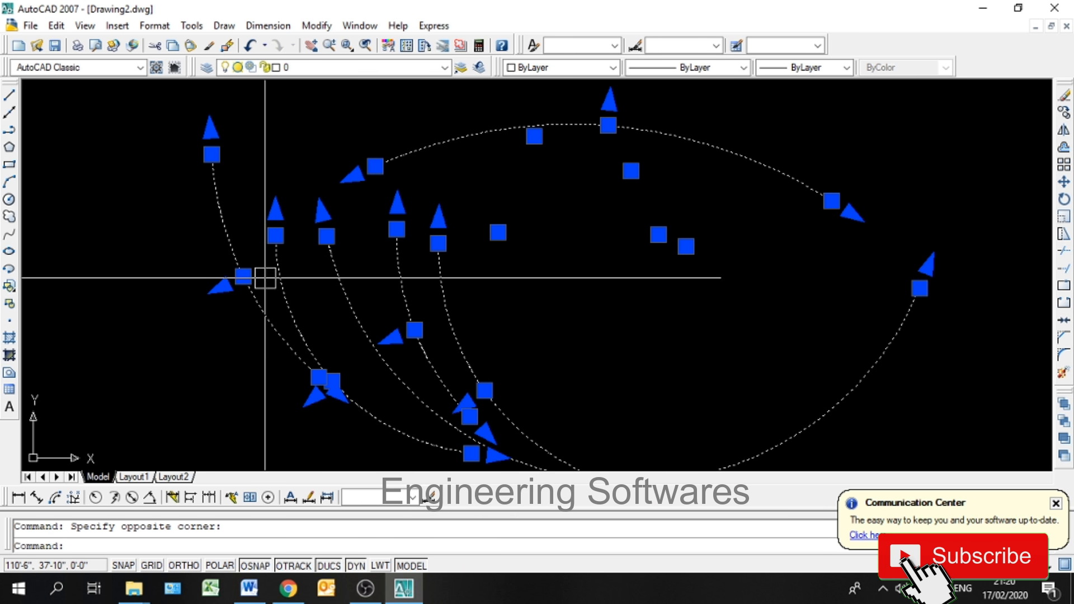
key(Return)
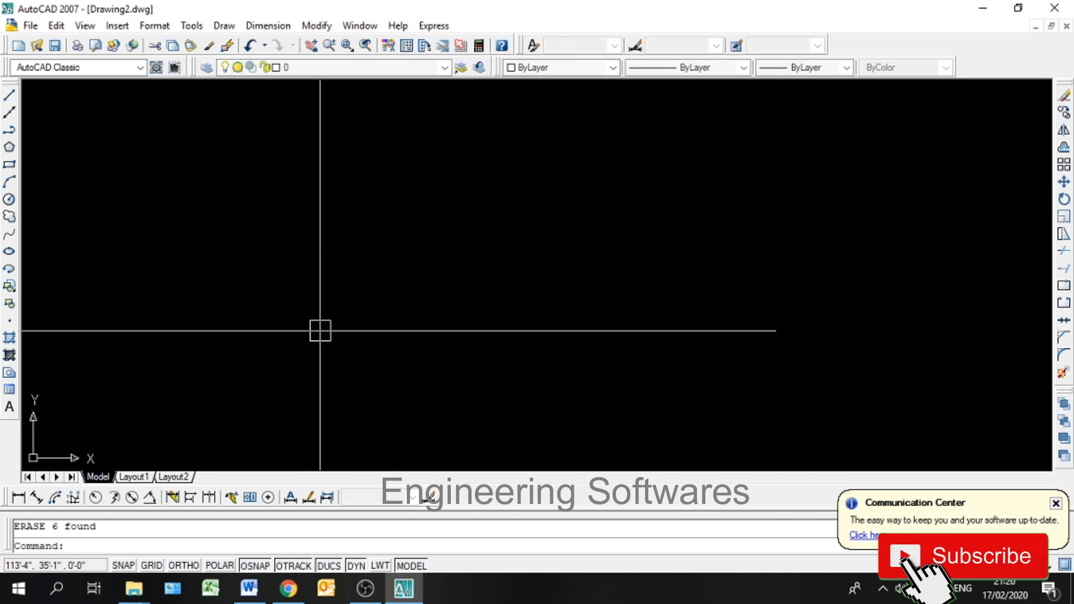
key(ctrl+z)
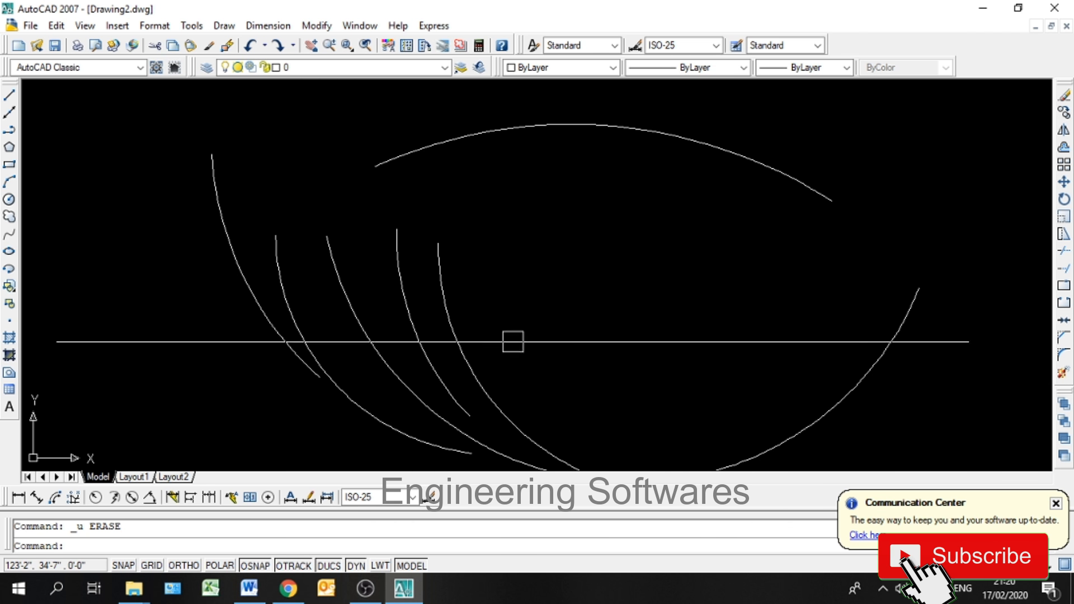
- Select all the arcs in the drawing
click(531, 336)
click(199, 110)
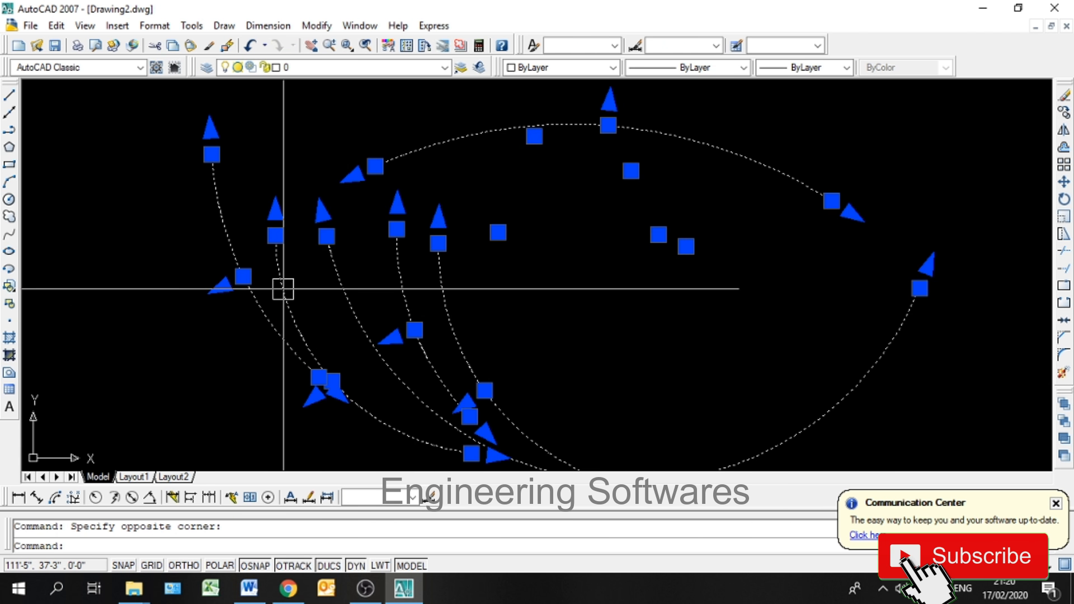